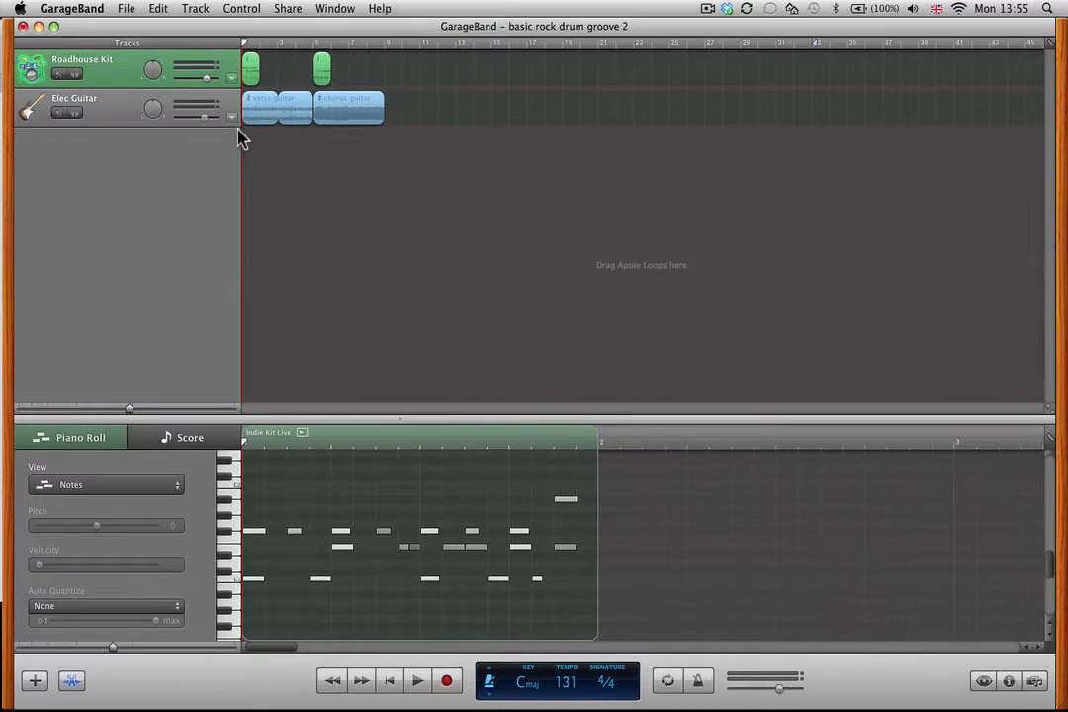
# Mute the Elec Guitar track and play the drum groove on its own
pyautogui.click(59, 113)
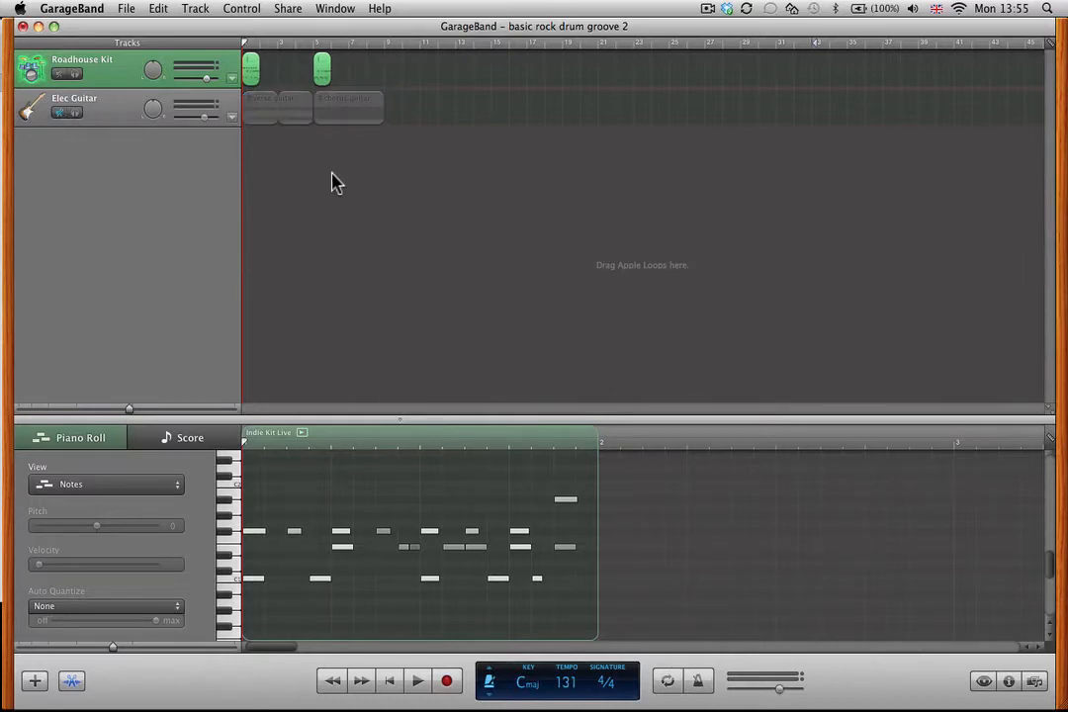
pyautogui.press('space')
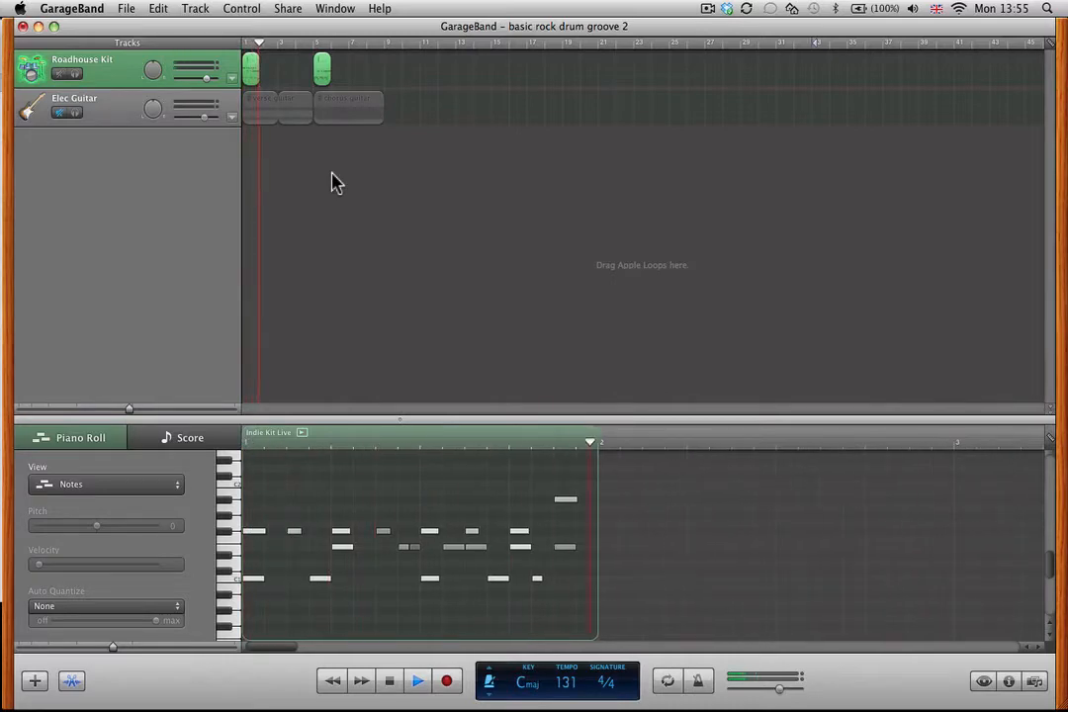
pyautogui.press('space')
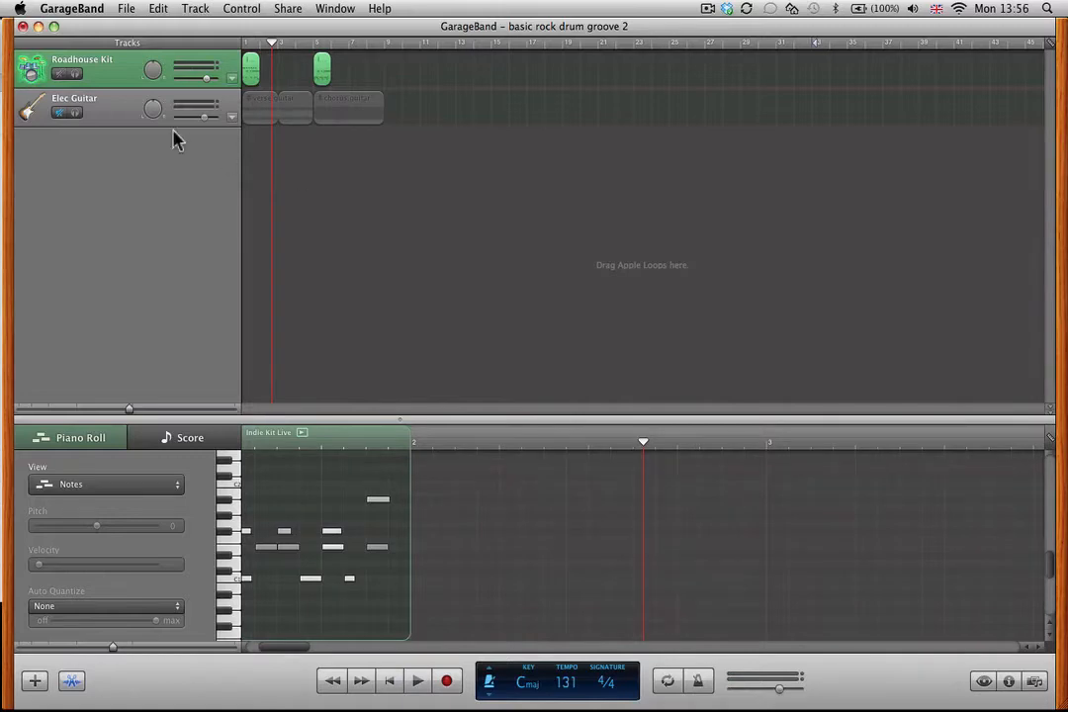
# Unmute the Elec Guitar track and play the drums and guitar together from the beginning of the song
pyautogui.click(60, 112)
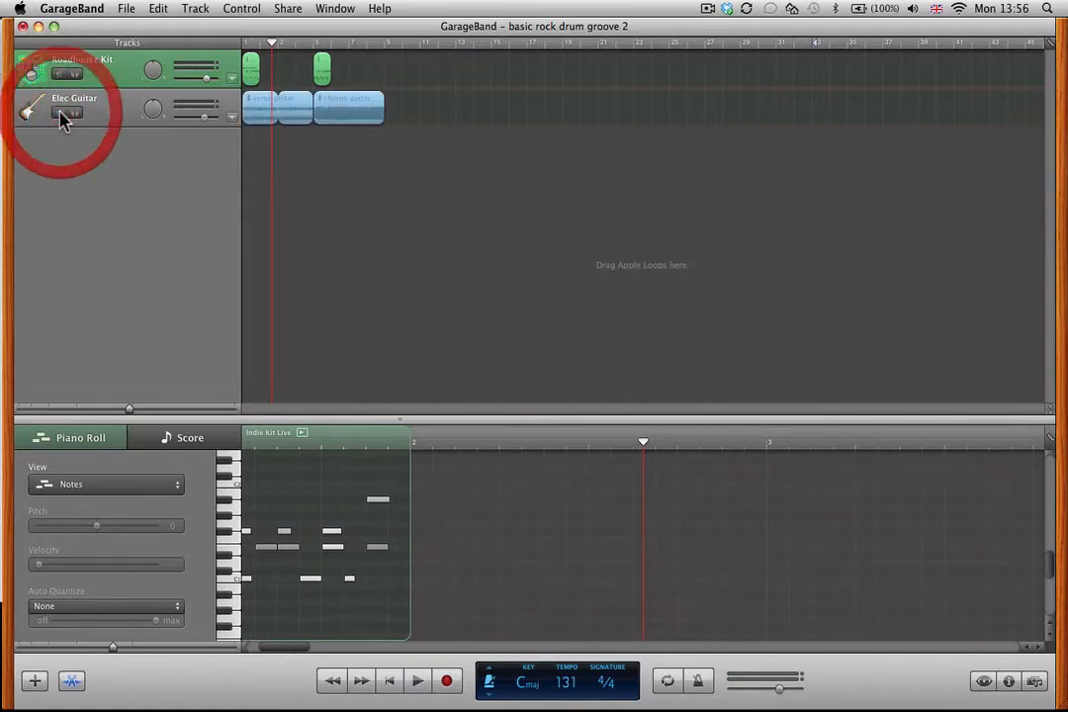
pyautogui.press('Return')
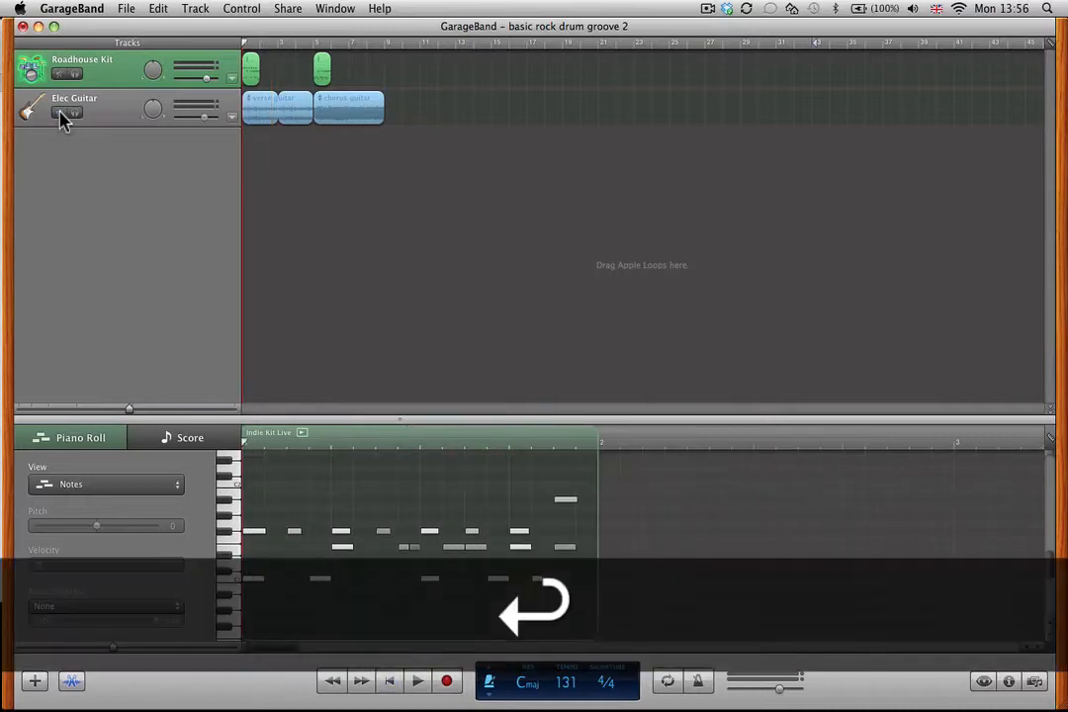
pyautogui.press('space')
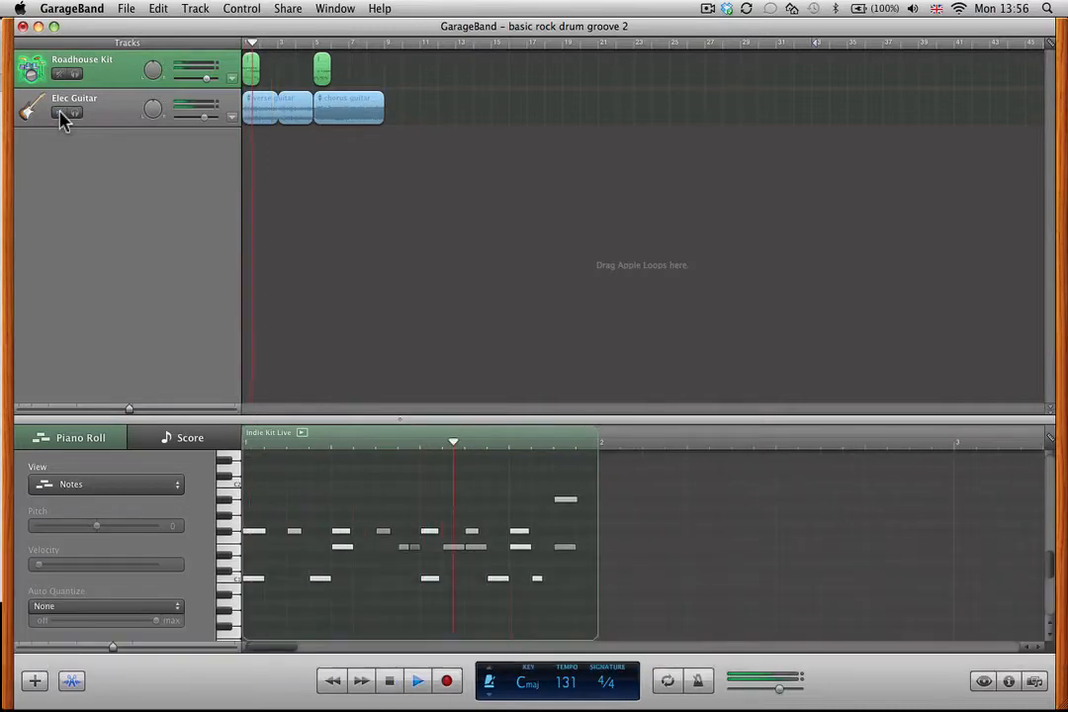
pyautogui.press('space')
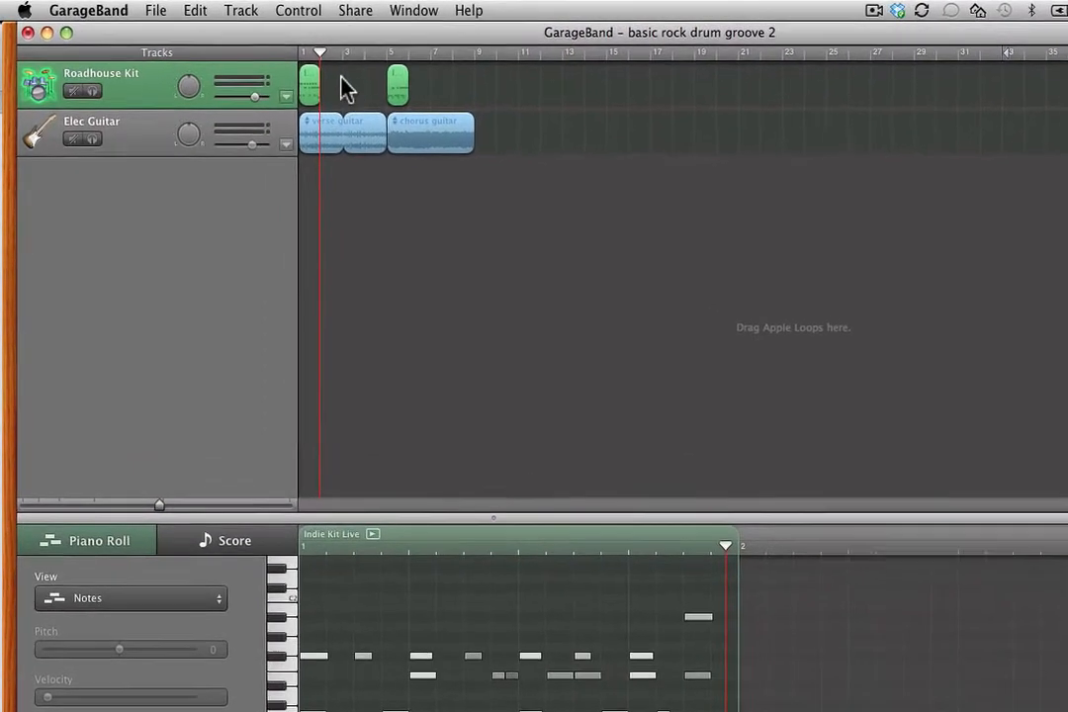
# Copy the first Roadhouse Kit region and paste it at the start of bar 2
pyautogui.click(334, 86)
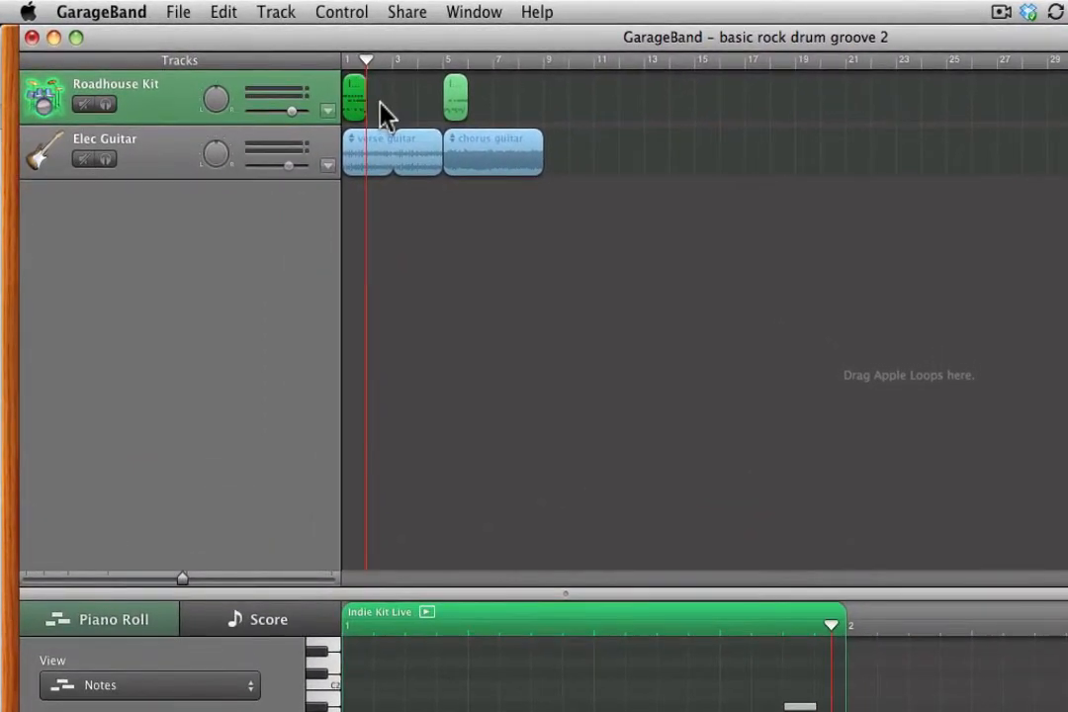
pyautogui.click(221, 12)
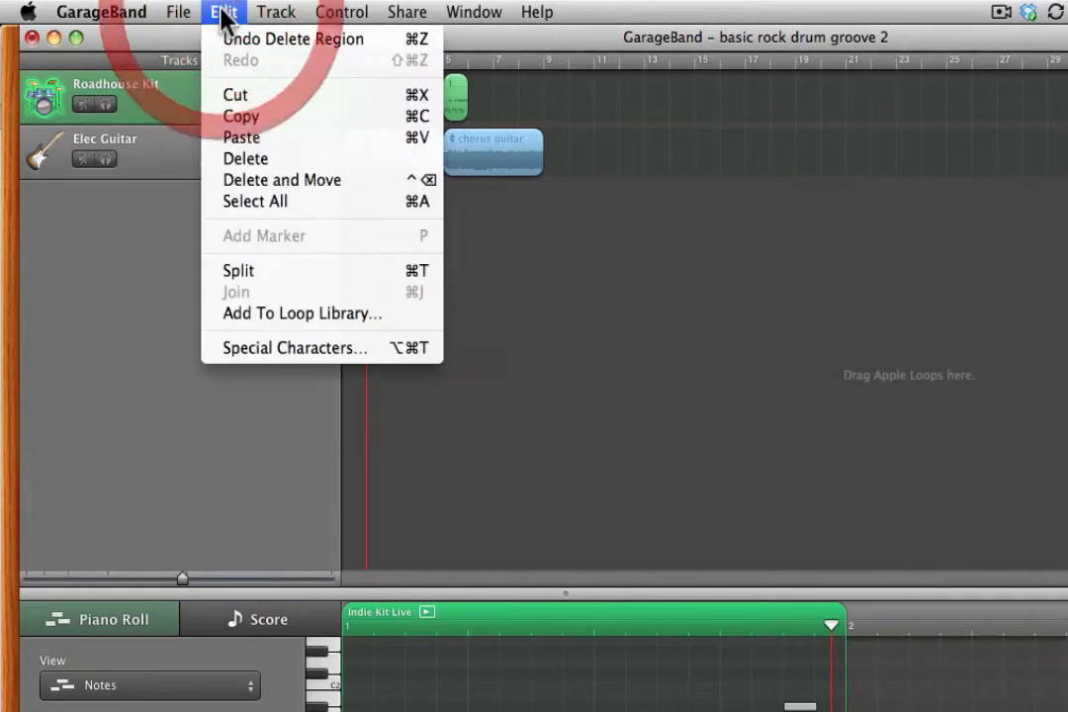
pyautogui.click(243, 116)
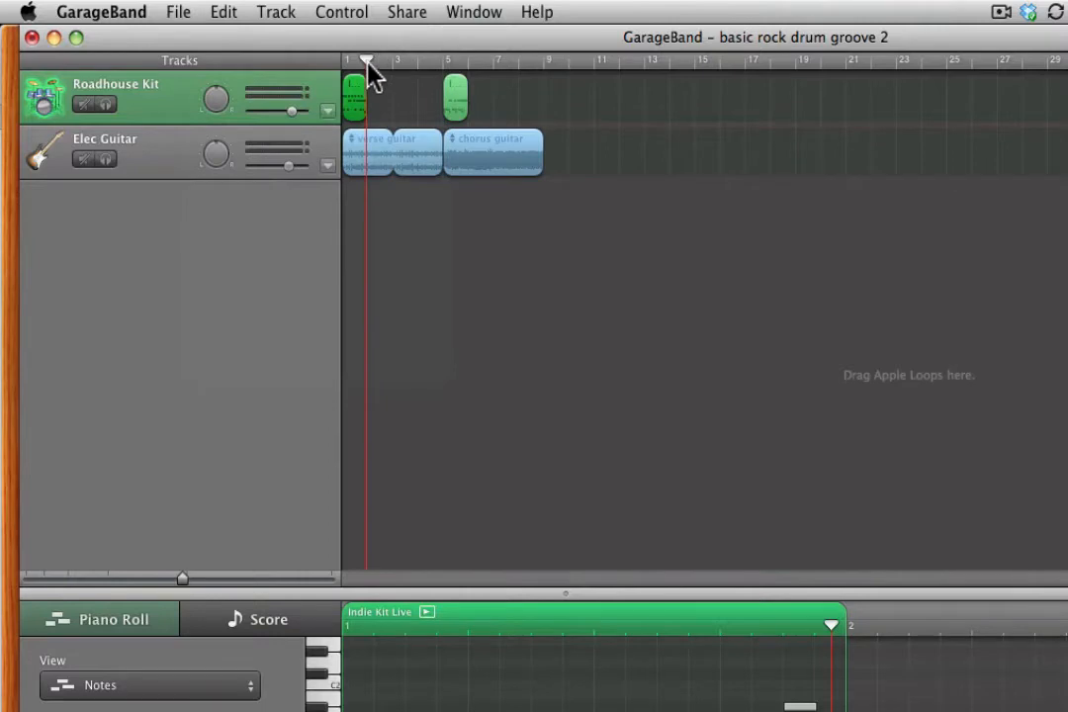
pyautogui.moveTo(362, 59); pyautogui.dragTo(368, 61)
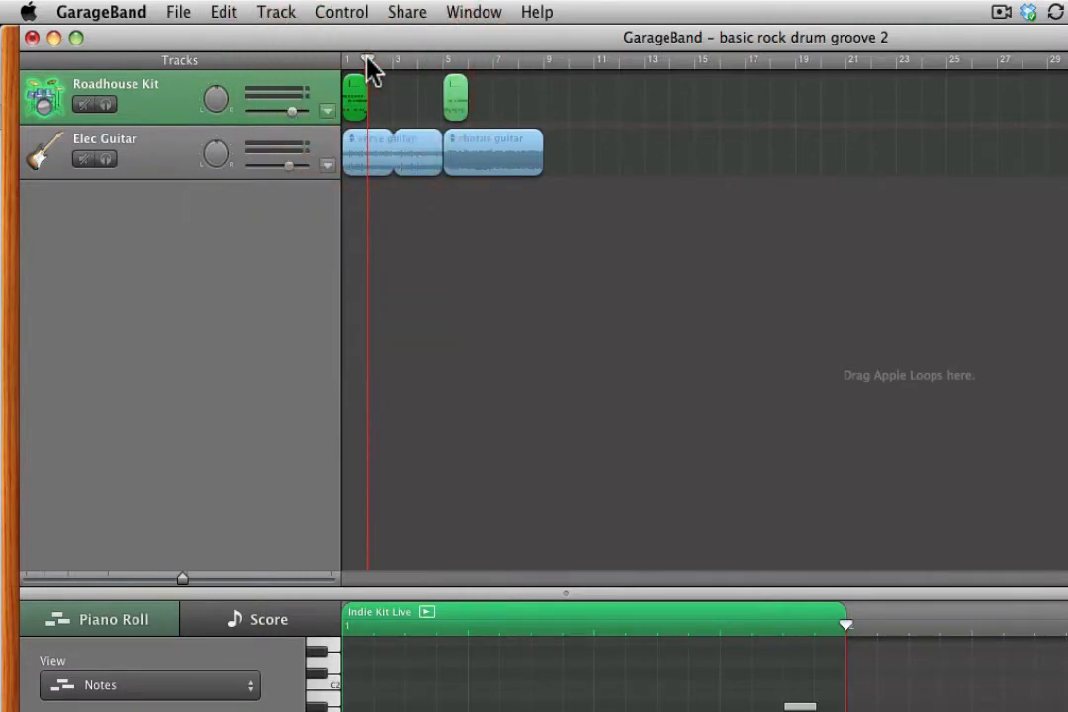
pyautogui.click(222, 12)
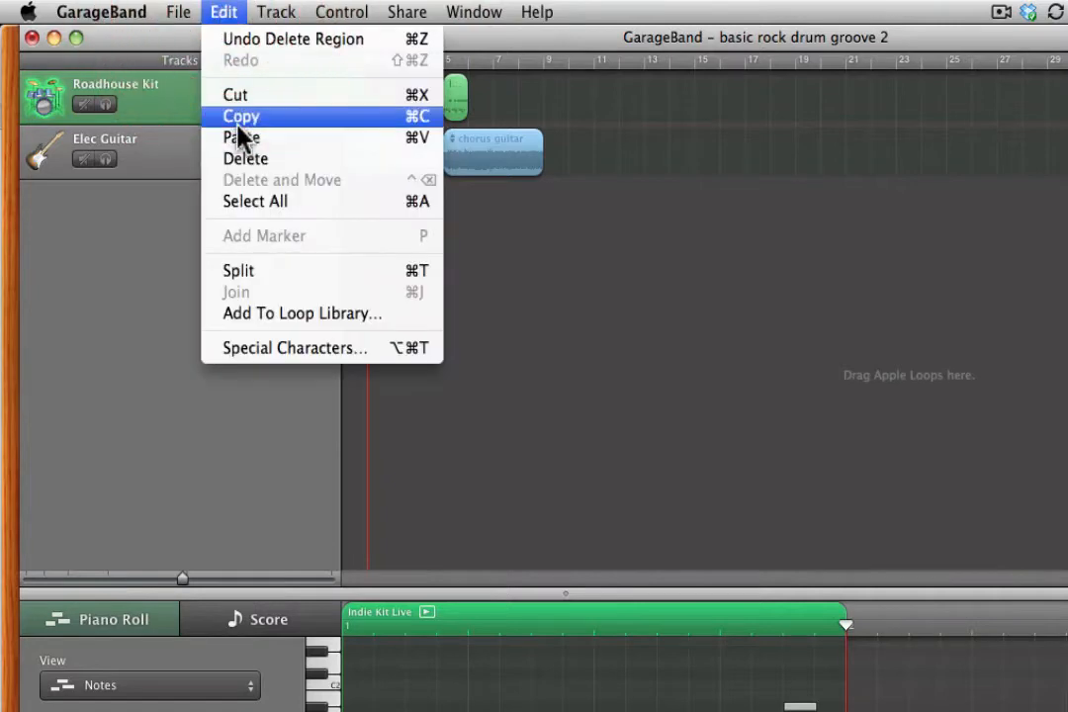
pyautogui.click(241, 137)
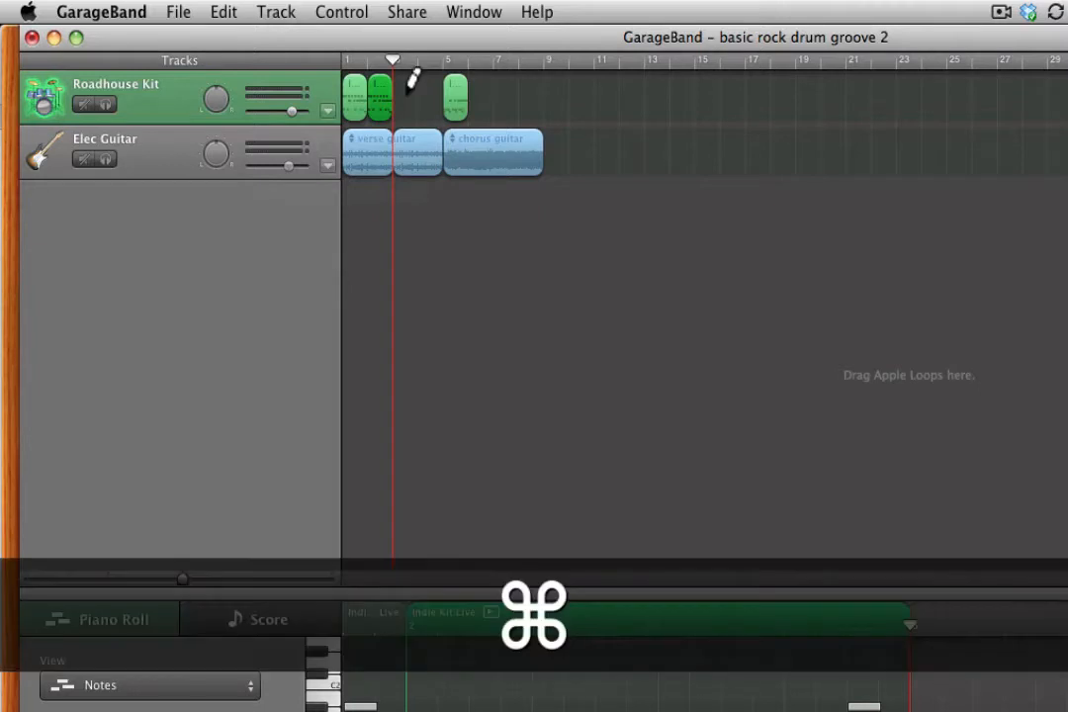
# Paste another copy of the verse drum region at bar 3 and duplicate that region into bar 4
pyautogui.press('super+c')
pyautogui.press('super+v')
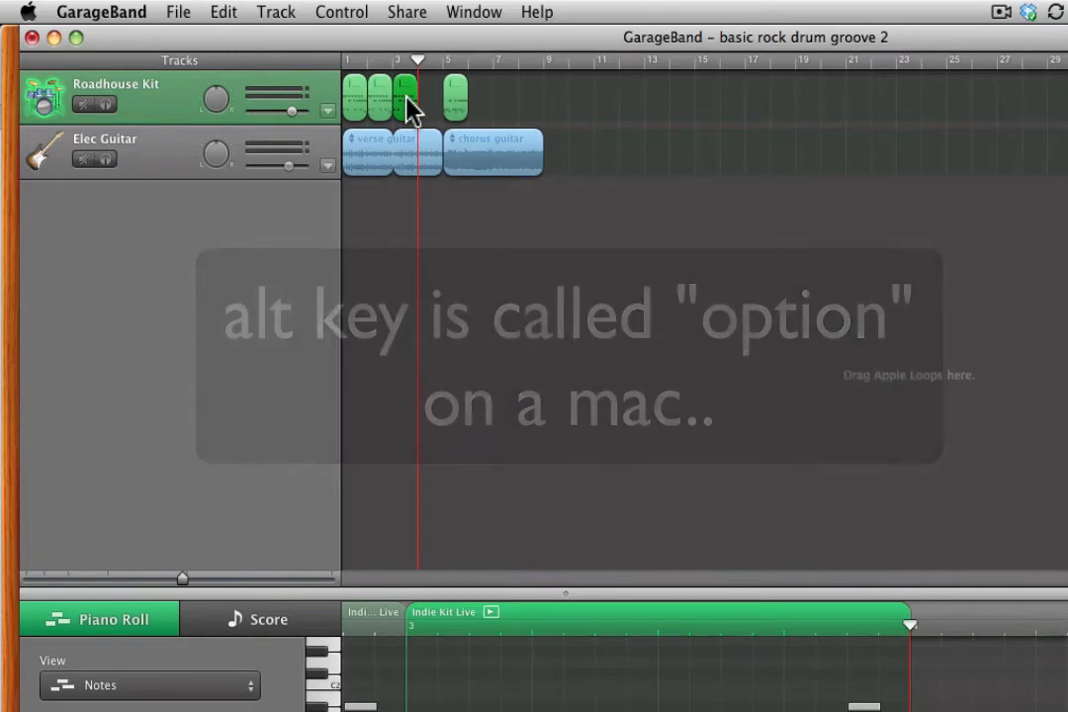
pyautogui.press('alt')
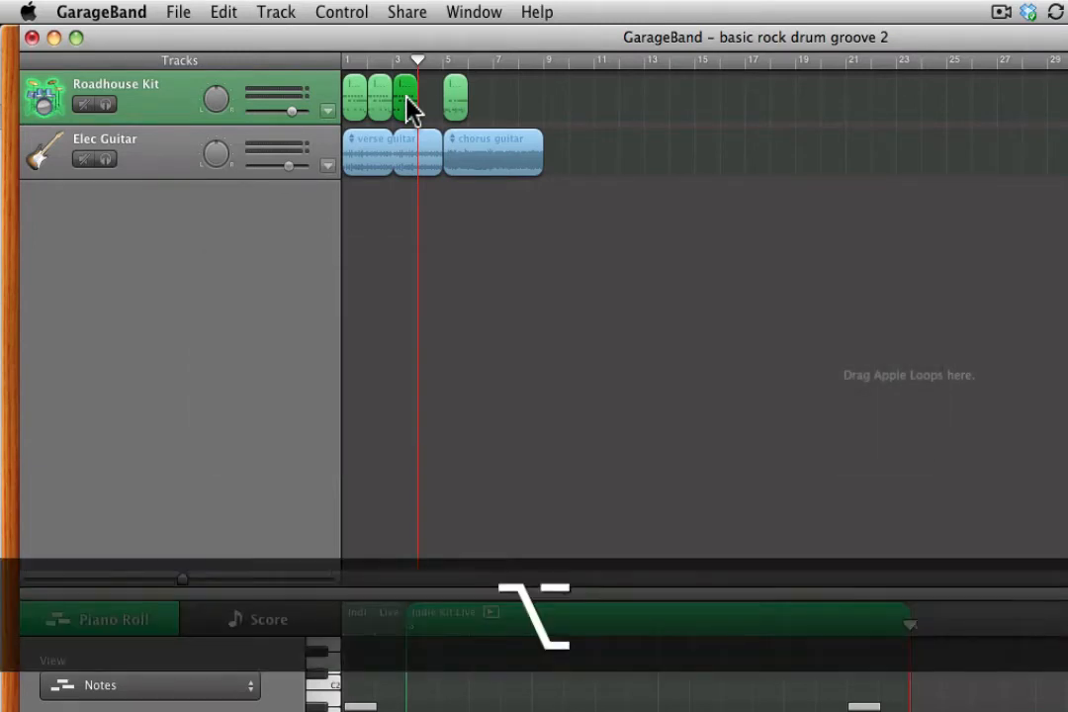
pyautogui.moveTo(410, 106); pyautogui.dragTo(439, 111)
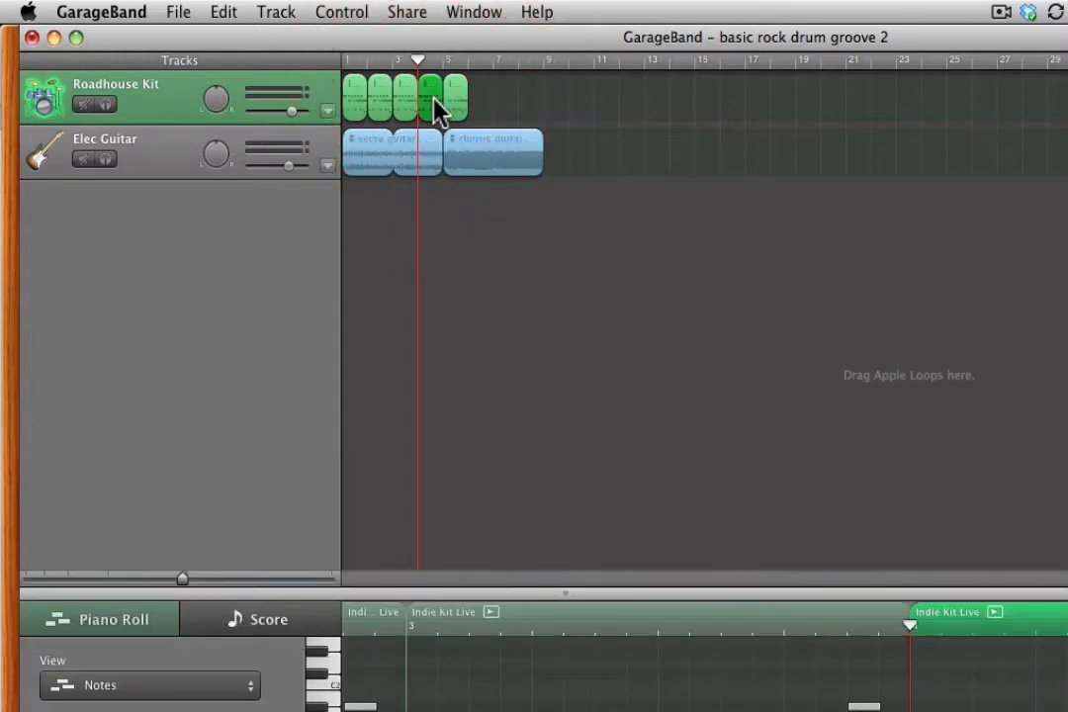
# Play the song from the beginning, and listen to the Elec Guitar track soloed before turning its solo off
pyautogui.press('Return')
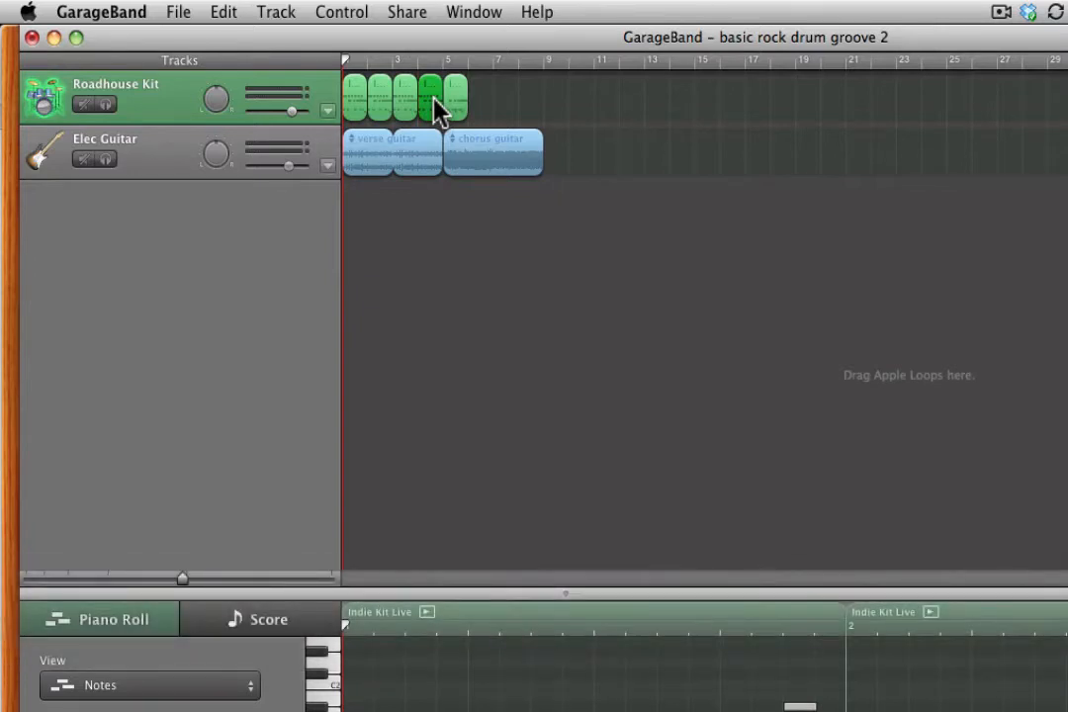
pyautogui.press('space')
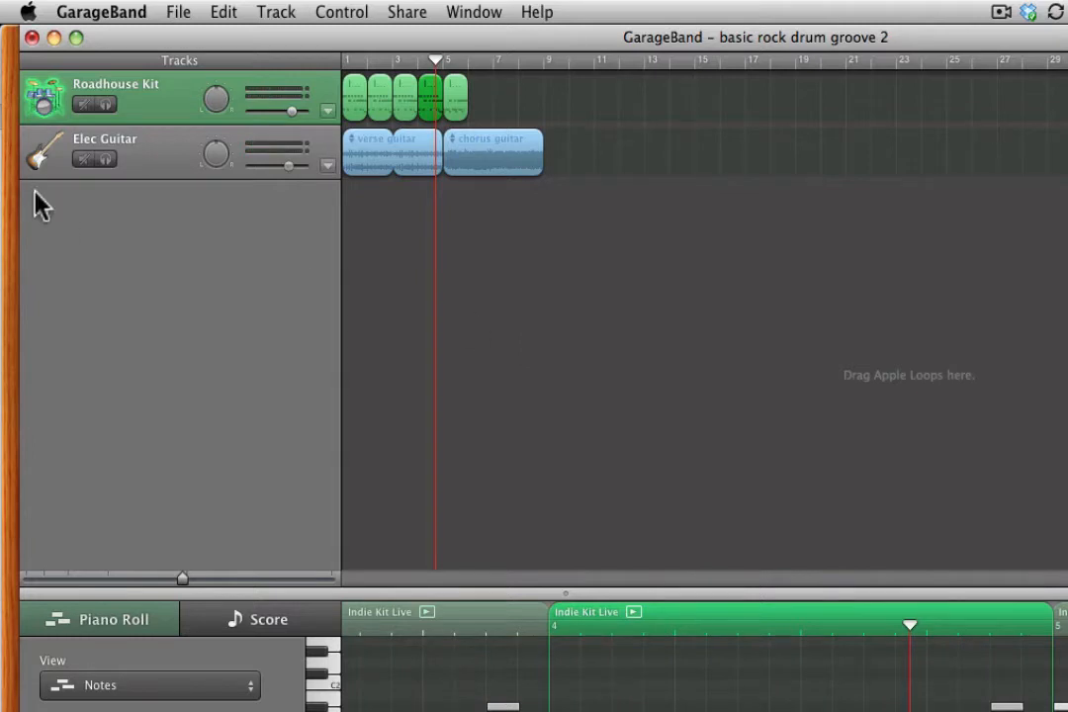
pyautogui.click(106, 159)
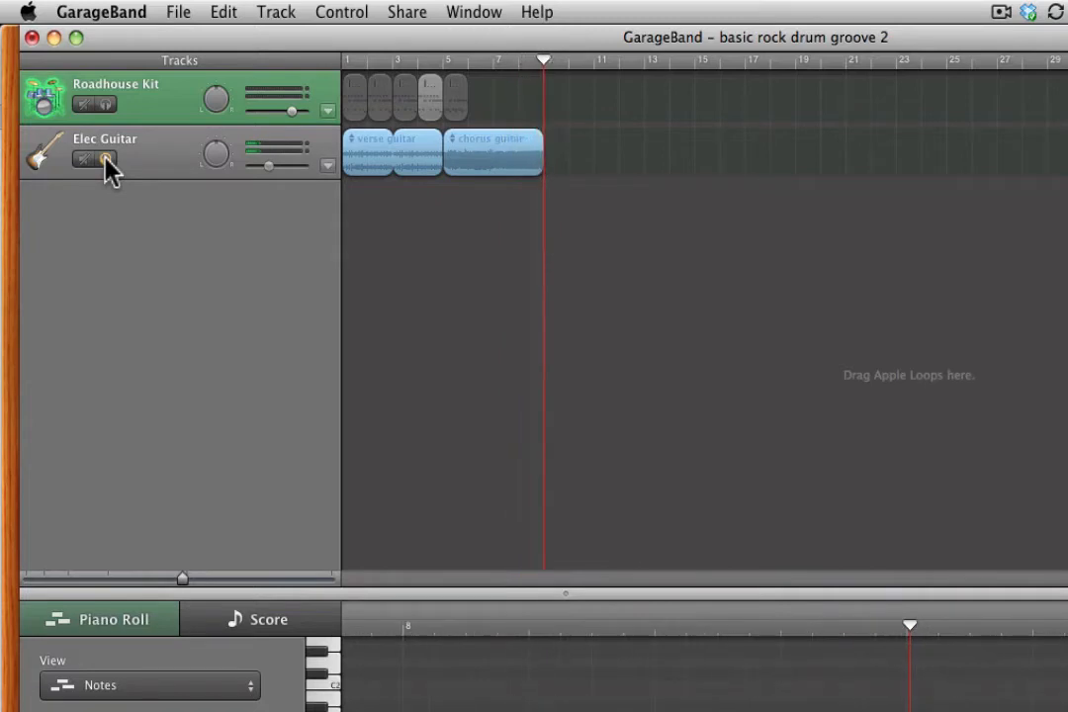
pyautogui.click(107, 161)
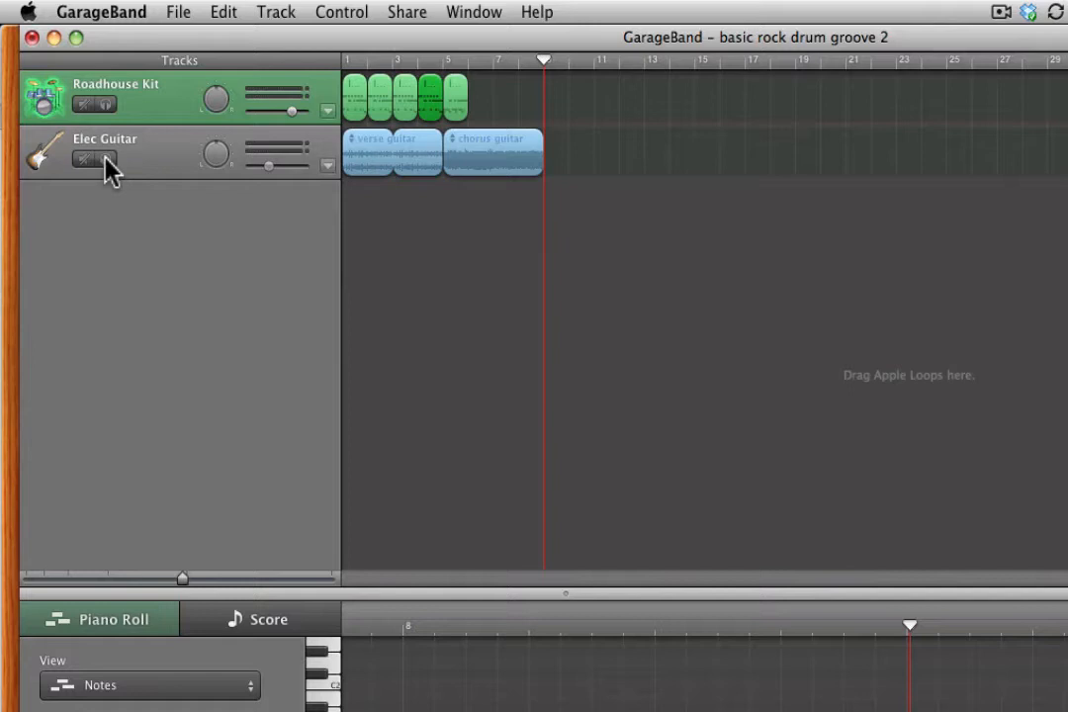
# Select all regions on the Roadhouse Kit track and place the playhead at bar 4 to compare bars 4 and 5 in the note editor
pyautogui.click(154, 111)
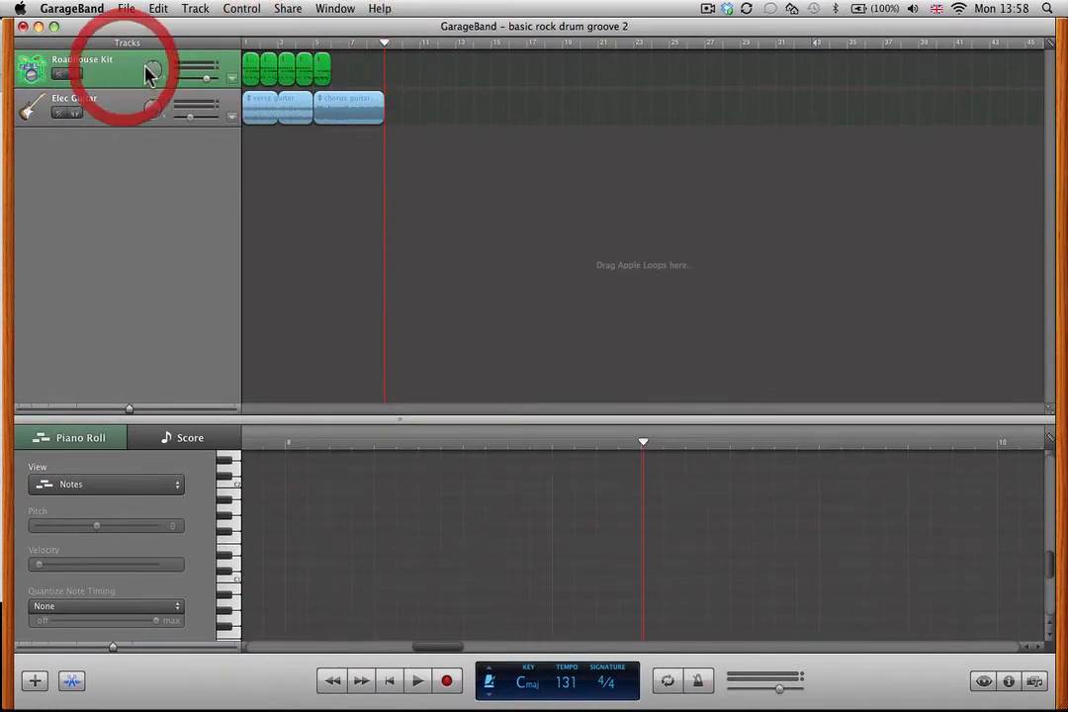
pyautogui.click(294, 47)
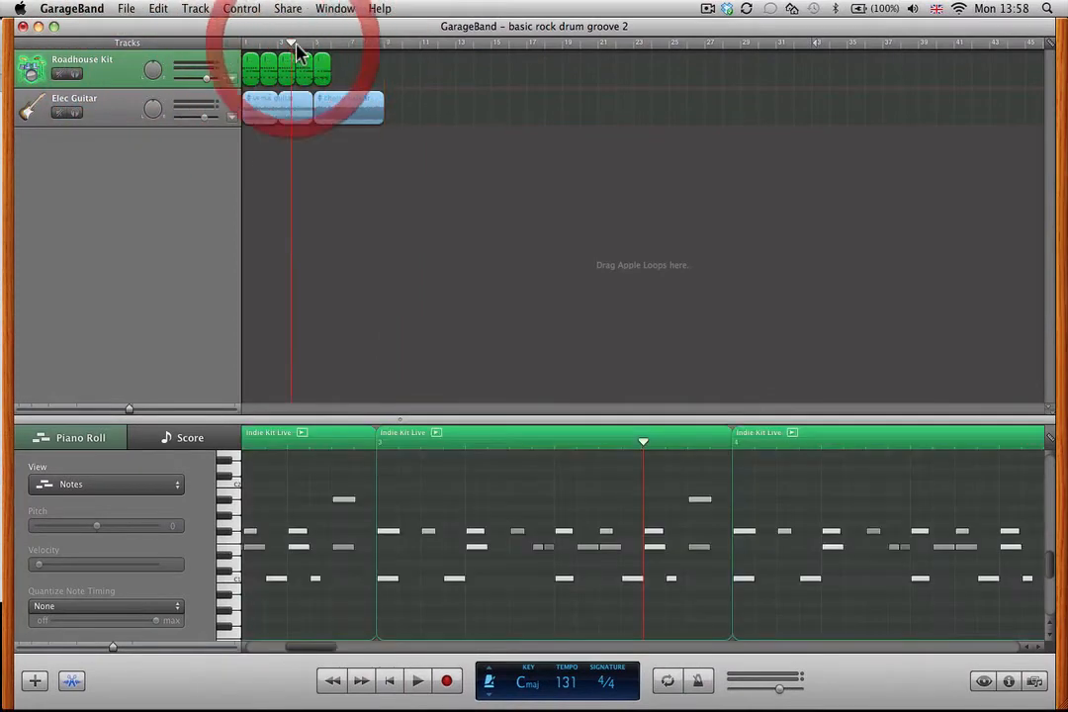
pyautogui.click(294, 50)
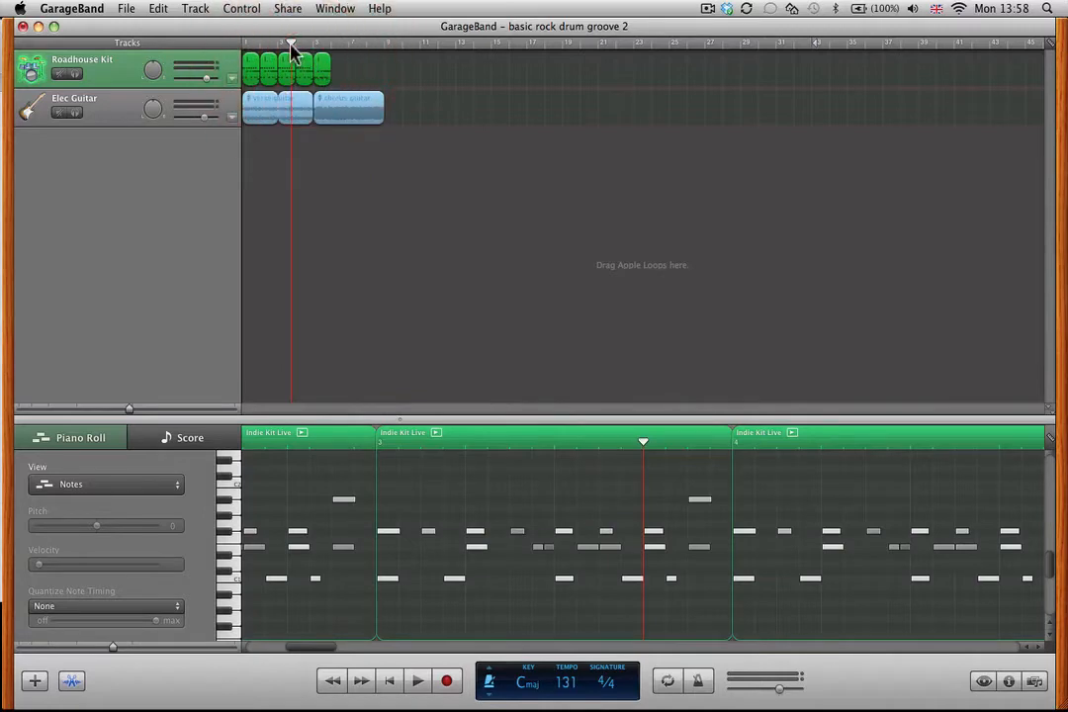
pyautogui.click(301, 47)
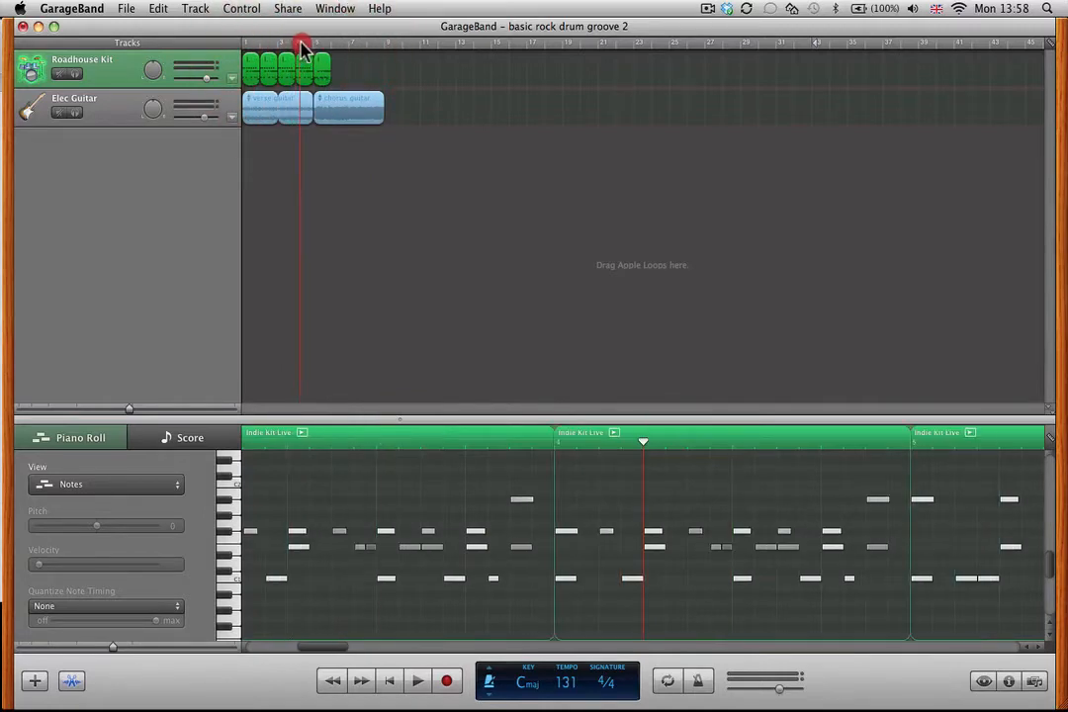
pyautogui.click(296, 45)
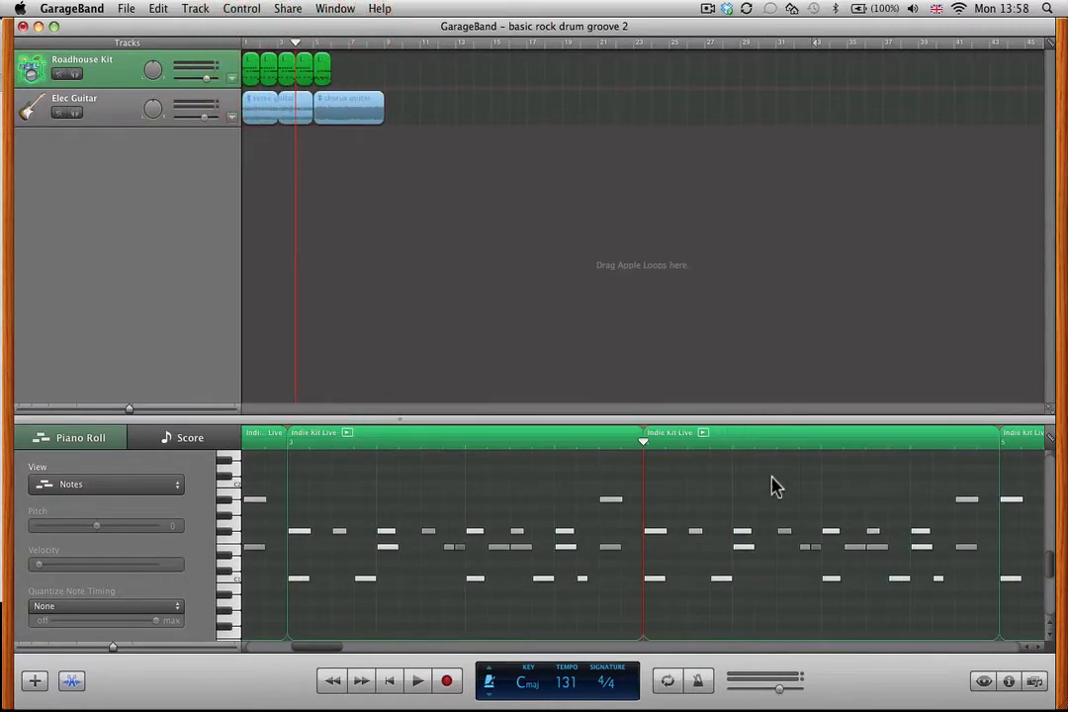
pyautogui.hscroll(5, 710, 609)
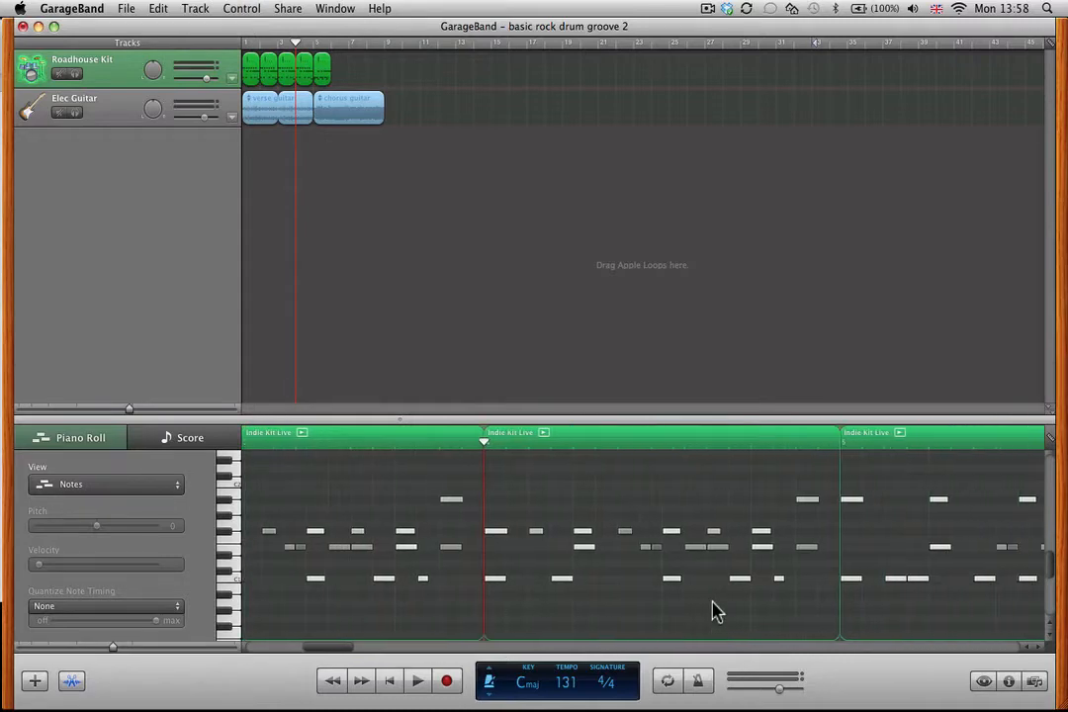
pyautogui.hscroll(6, 716, 611)
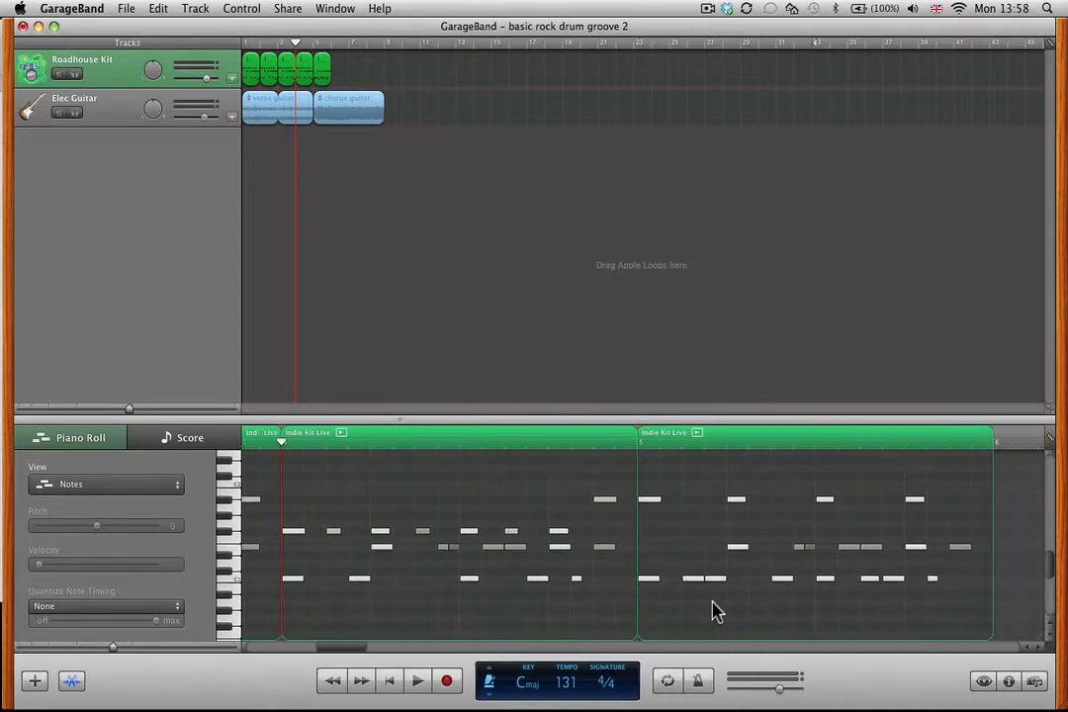
# Highlight all notes of each drum sound in turn: closed hi-hat F#1, snare E1, C1 and open hi-hat A#1
pyautogui.click(223, 533)
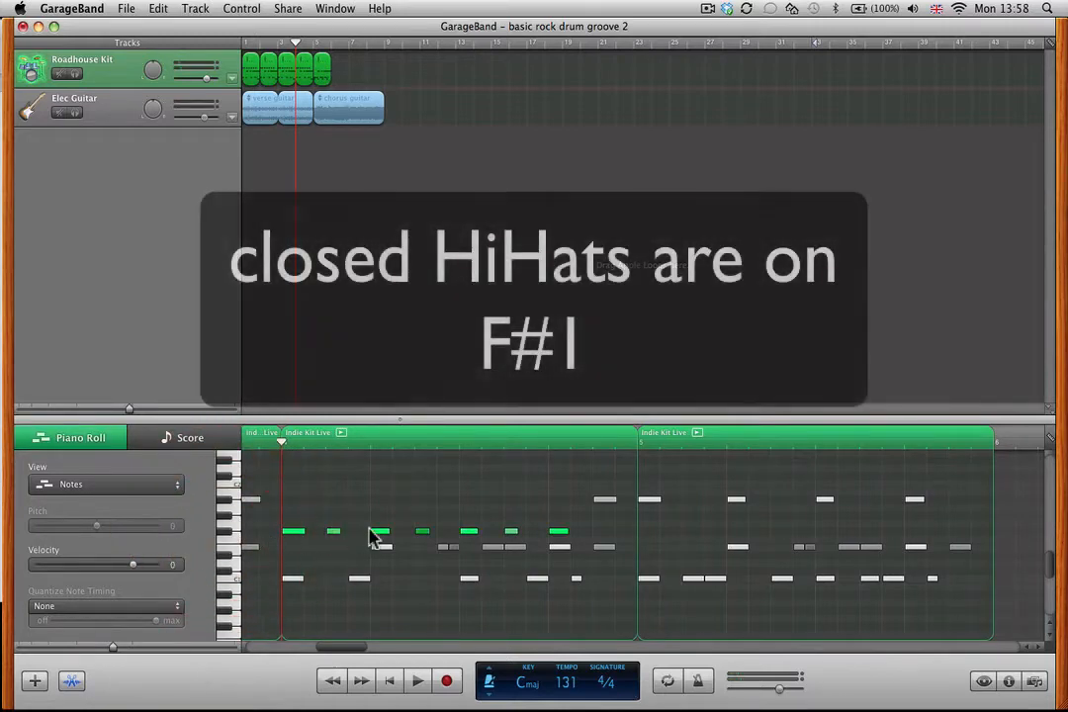
pyautogui.click(236, 547)
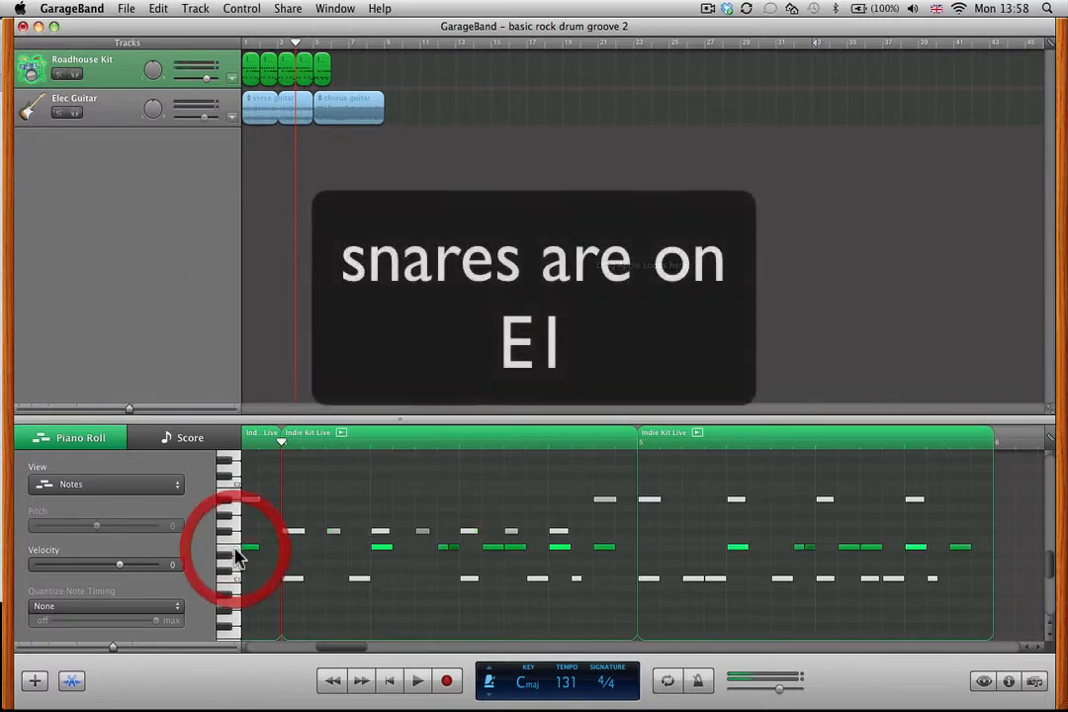
pyautogui.click(230, 580)
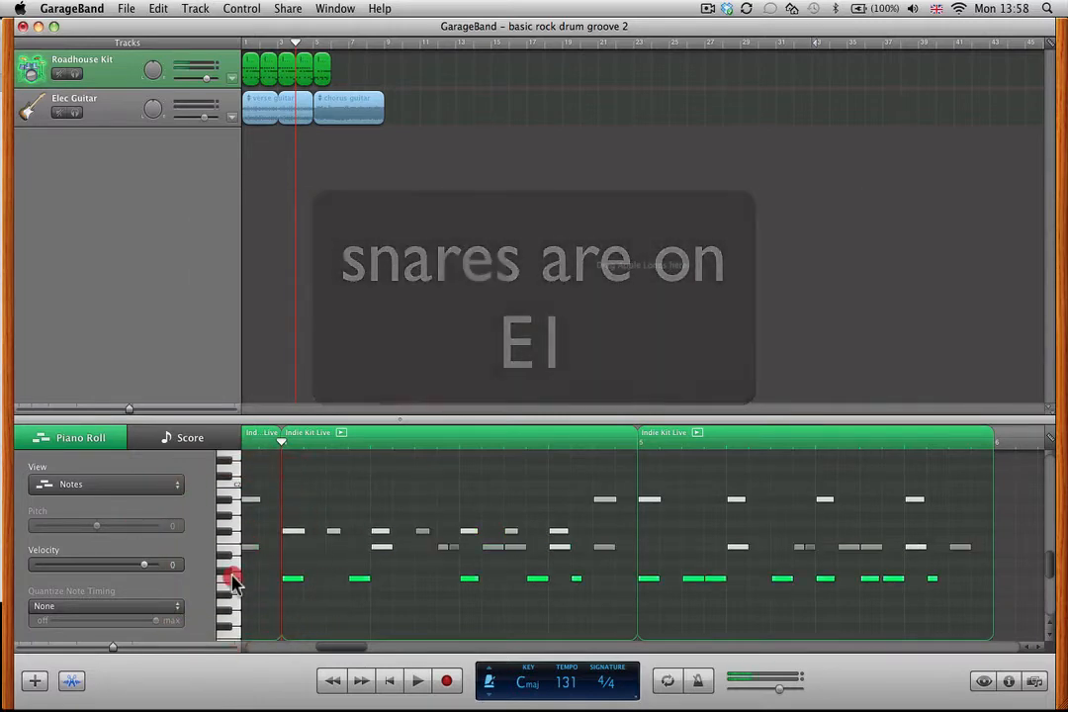
pyautogui.click(224, 501)
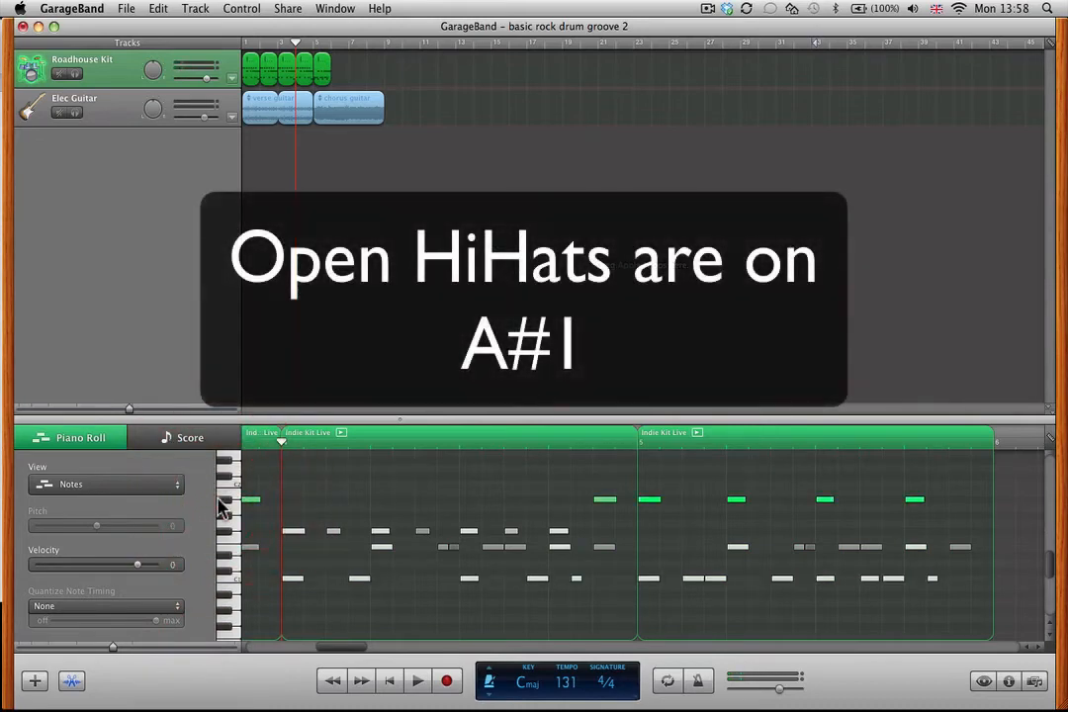
# Inspect the first open hi-hat note at bar 5 and play the verse-to-chorus transition starting from bar 4
pyautogui.click(637, 444)
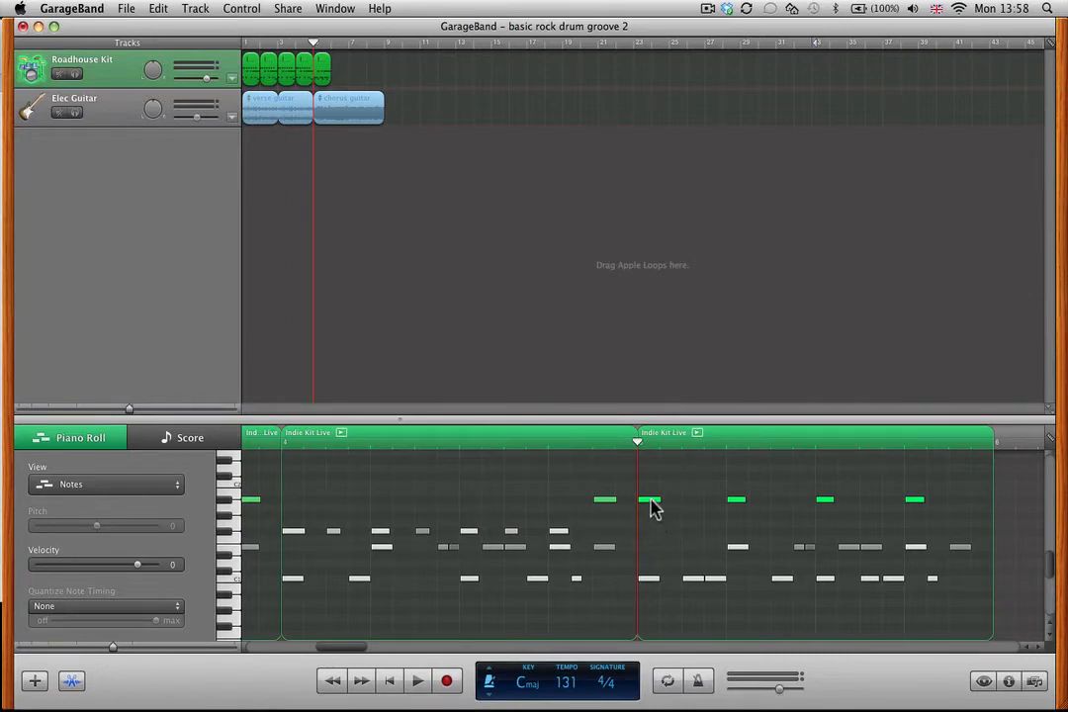
pyautogui.moveTo(653, 508)
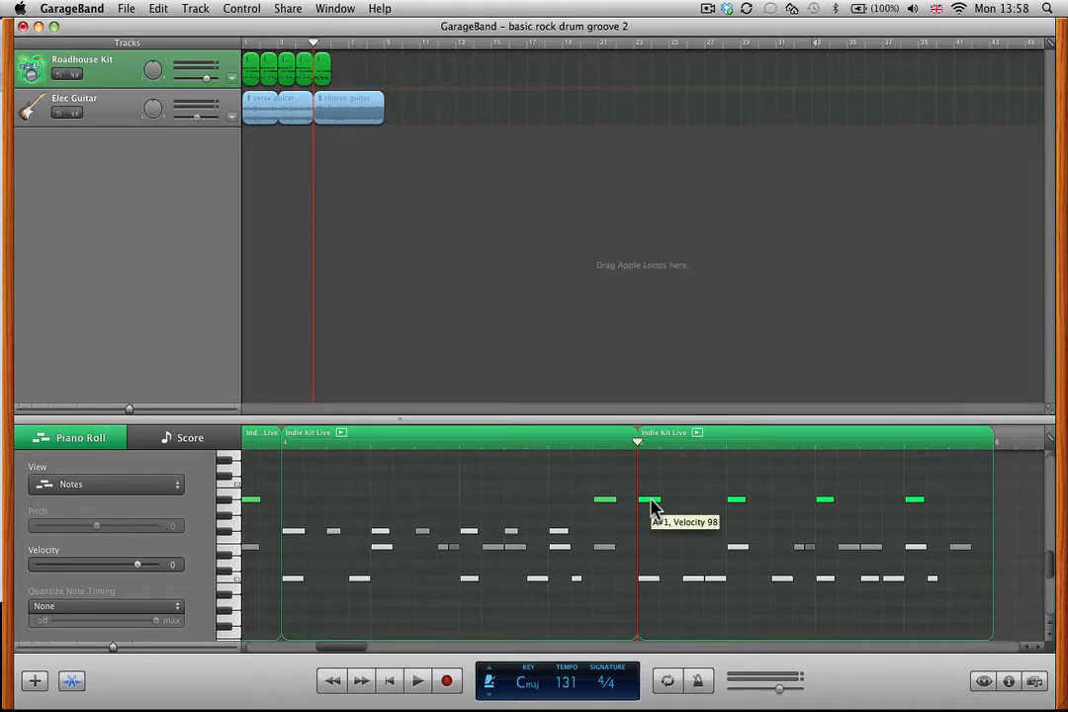
pyautogui.click(297, 46)
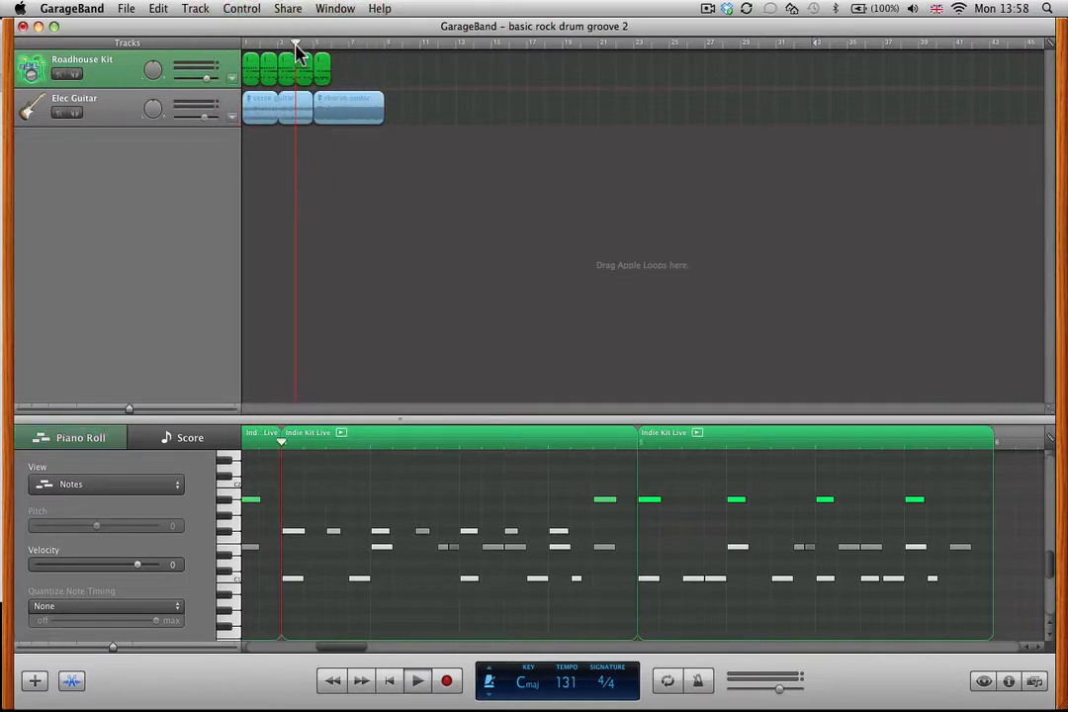
pyautogui.press('space')
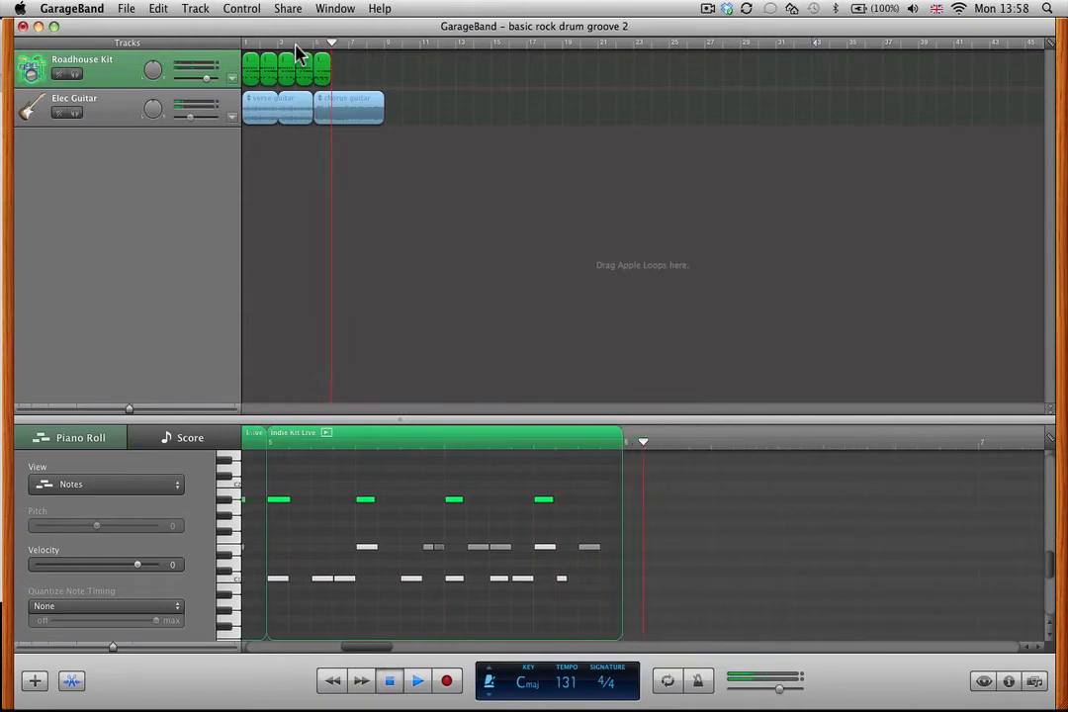
# Stop playback and loop the one-bar drum region at bar 5 out to bar 9, level with the chorus guitar's end
pyautogui.press('space')
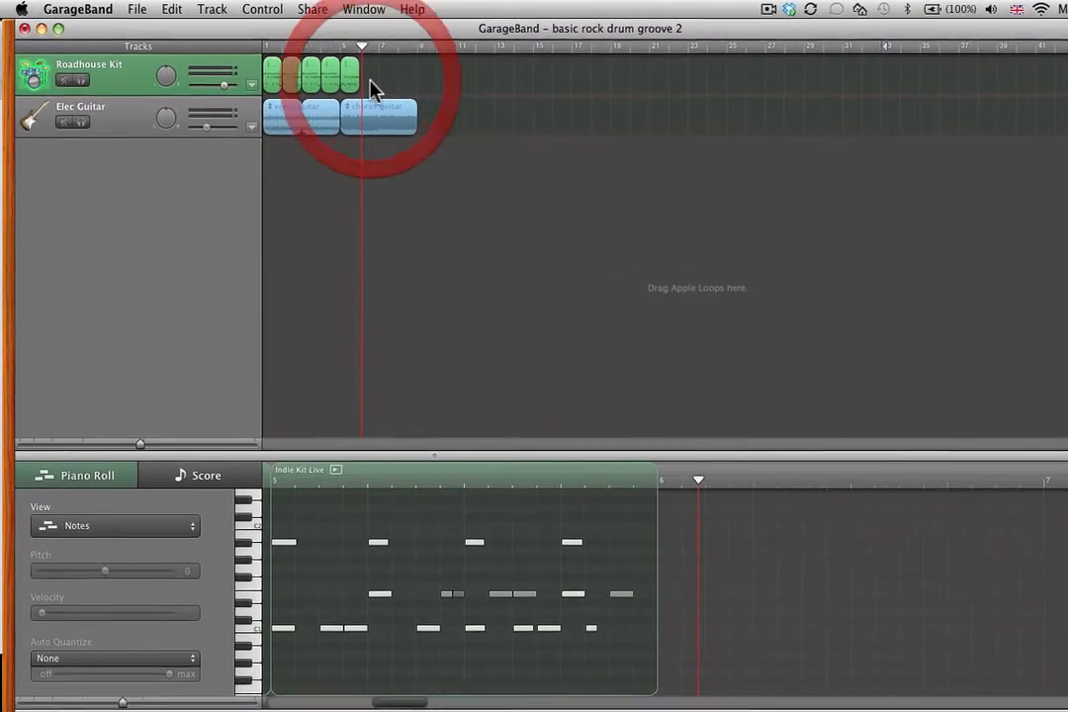
pyautogui.click(377, 81)
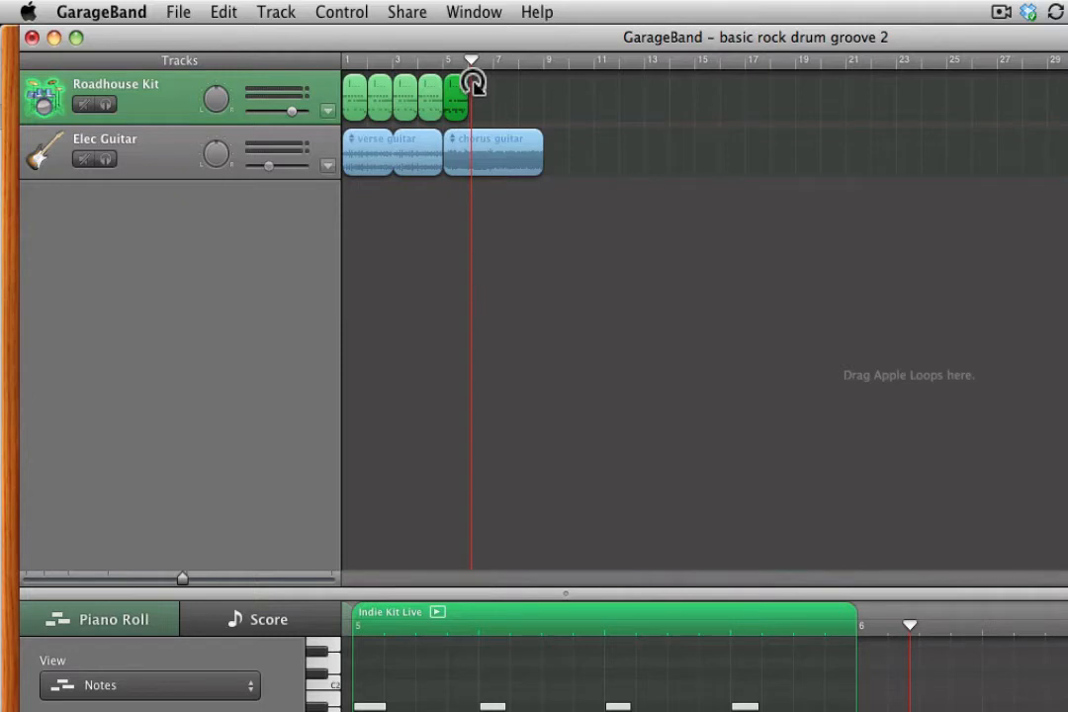
pyautogui.moveTo(472, 83); pyautogui.dragTo(550, 85)
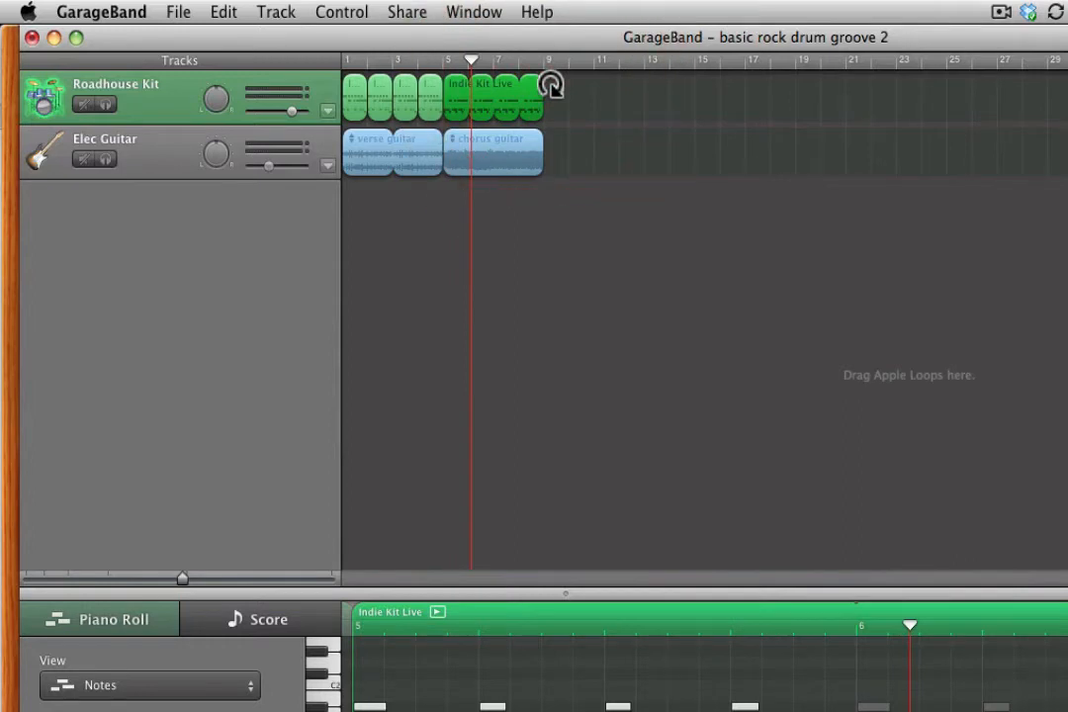
# Play the verse into the looped chorus drums from bar 3, and audition the C1 drum sound with the playhead at bar 5
pyautogui.press('Left')
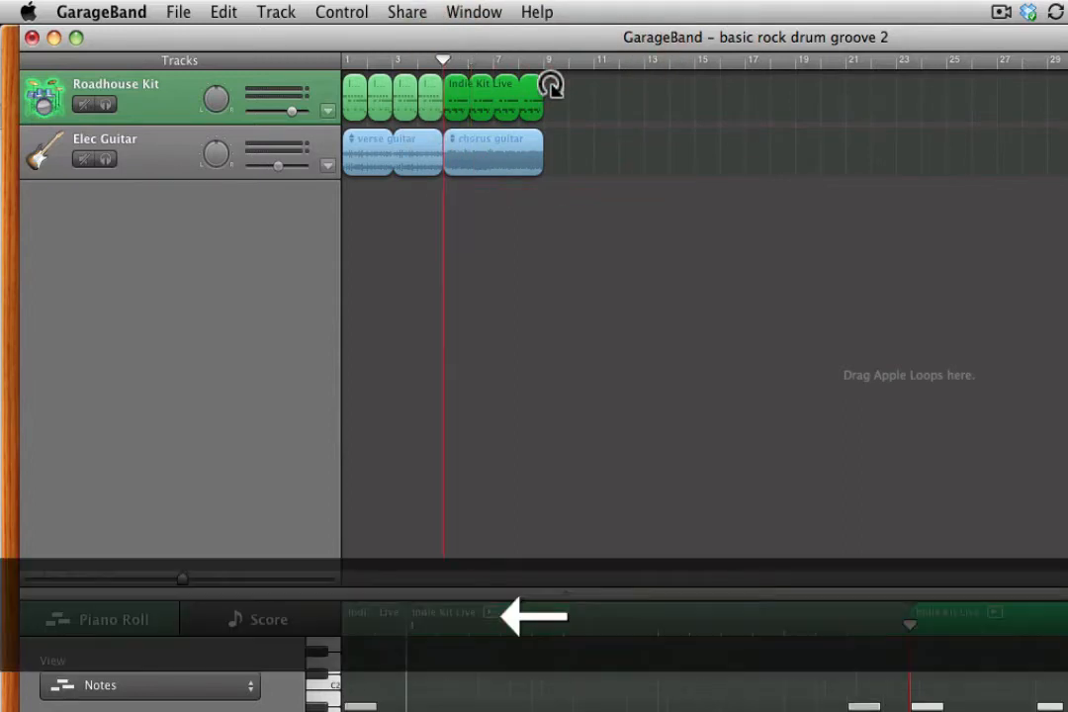
pyautogui.press('Left')
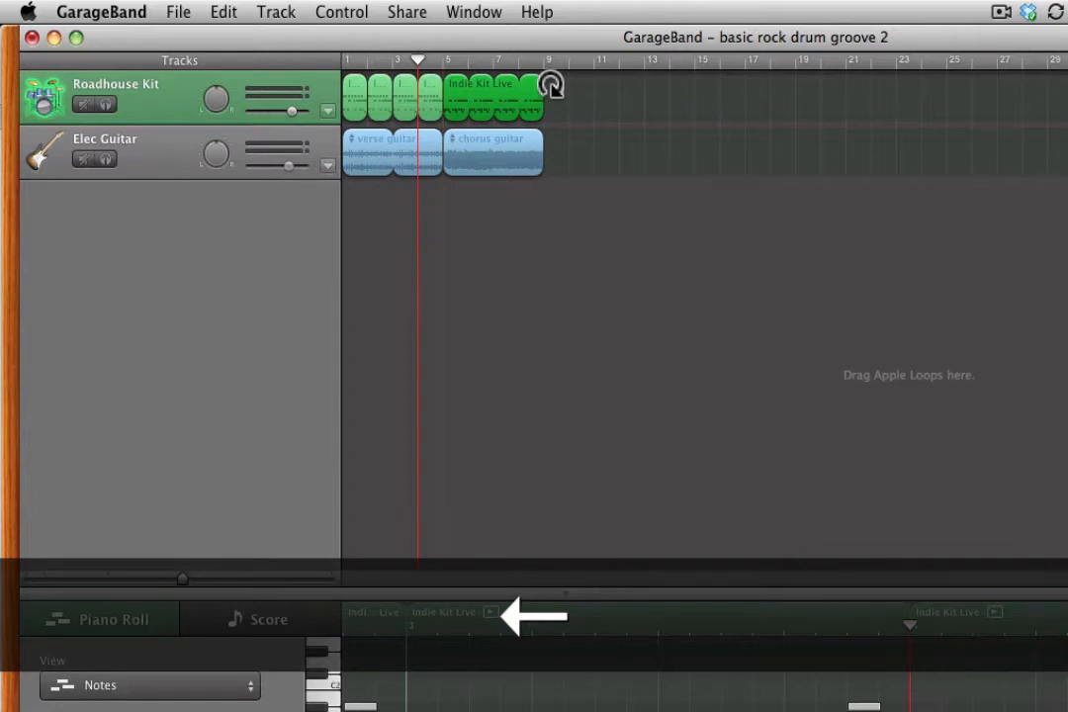
pyautogui.press('Left')
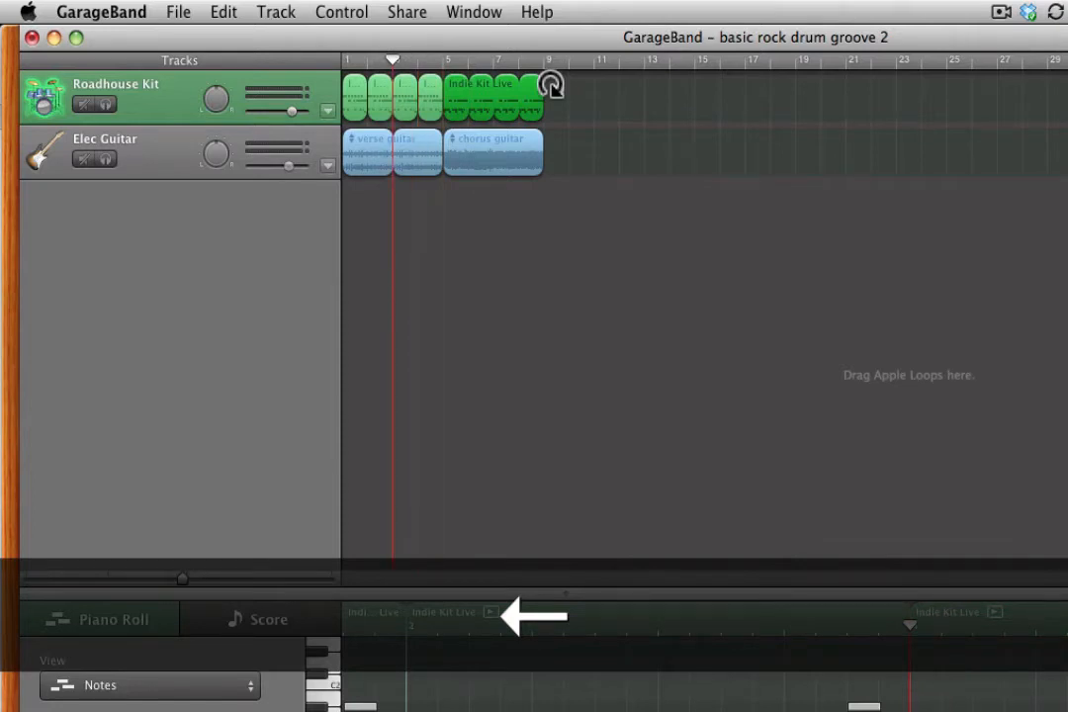
pyautogui.press('space')
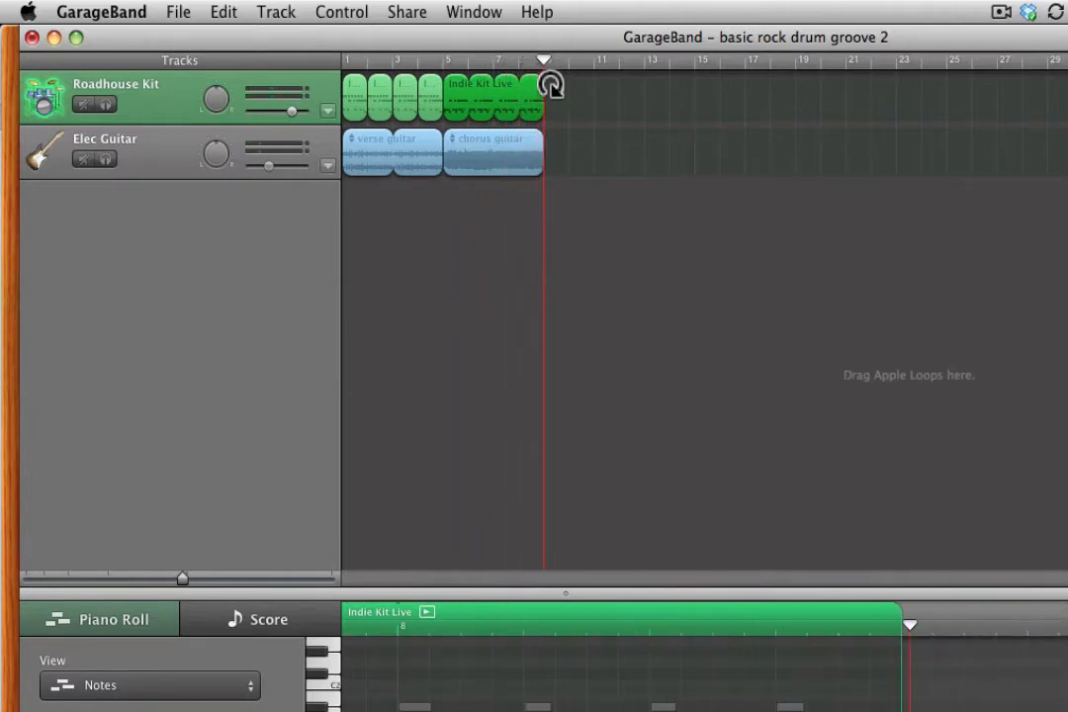
pyautogui.click(443, 61)
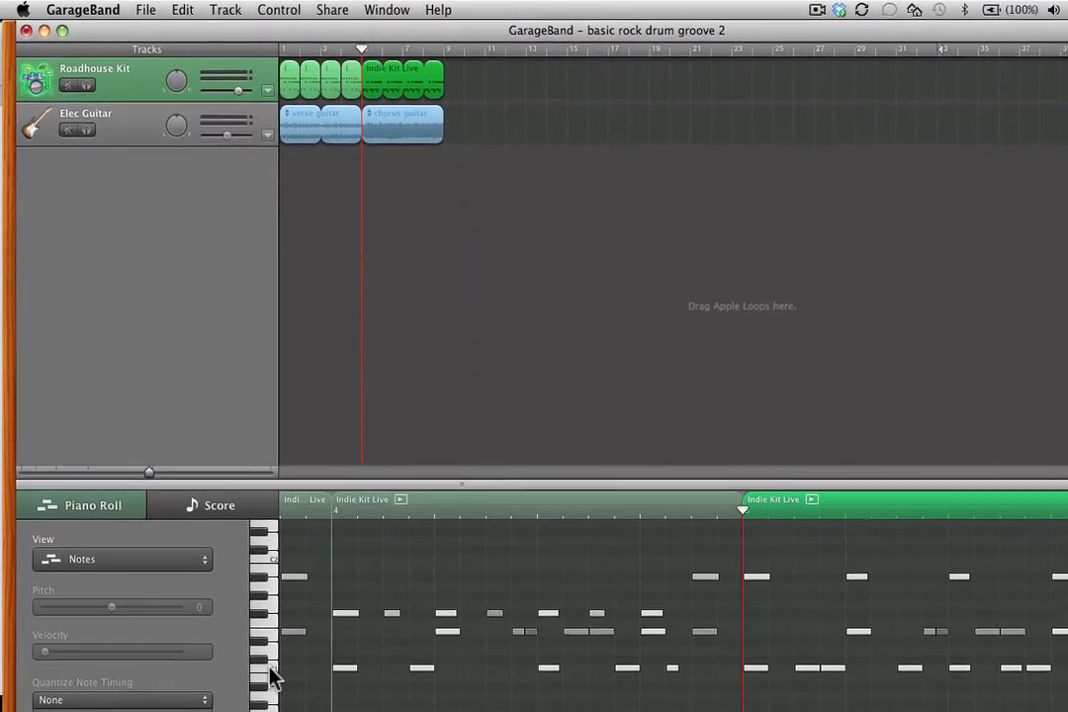
pyautogui.click(270, 671)
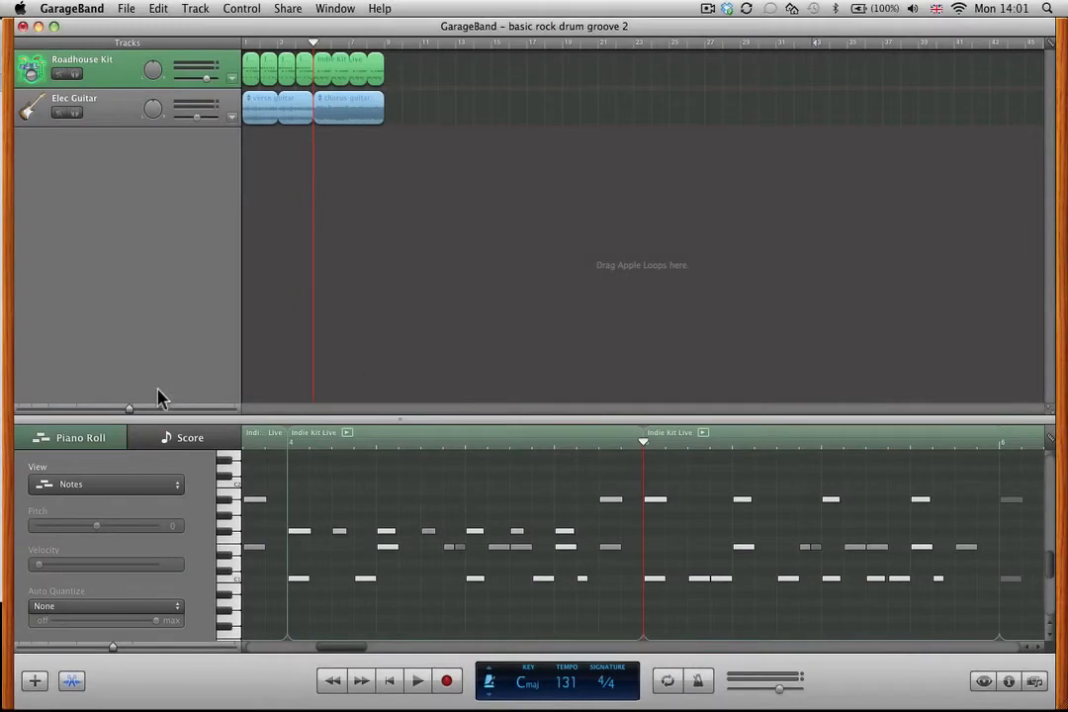
# Enlarge the timeline around bar 5 and open the looped chorus drum region in the note editor
pyautogui.click(131, 409)
pyautogui.moveTo(131, 410); pyautogui.dragTo(163, 409)
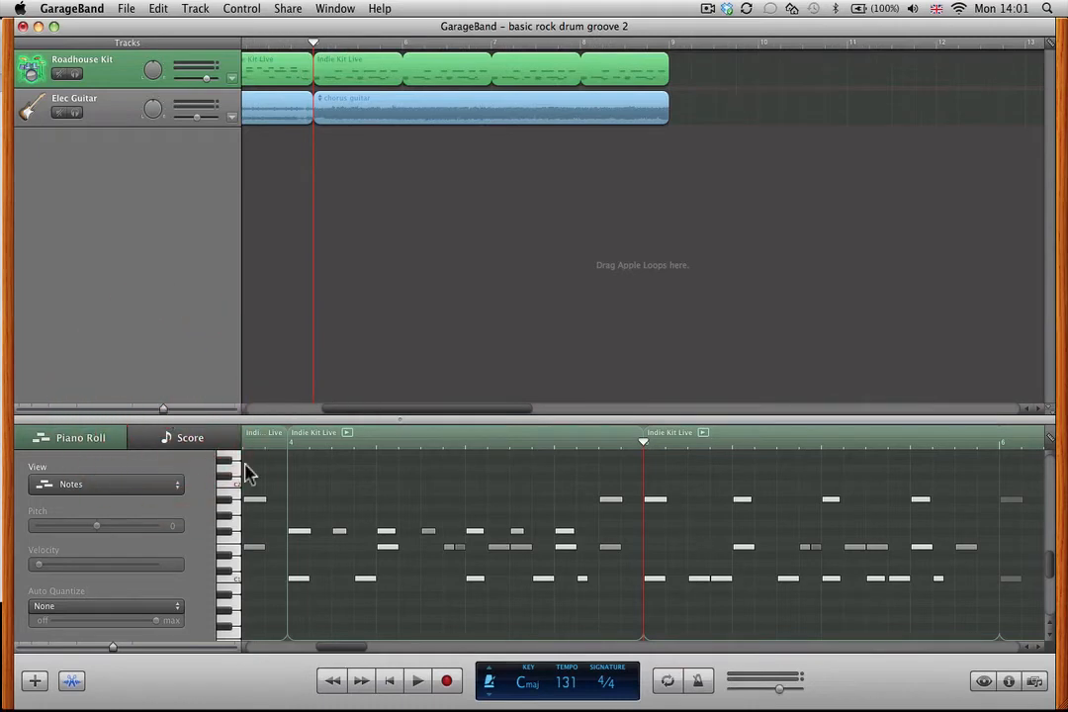
pyautogui.click(76, 681)
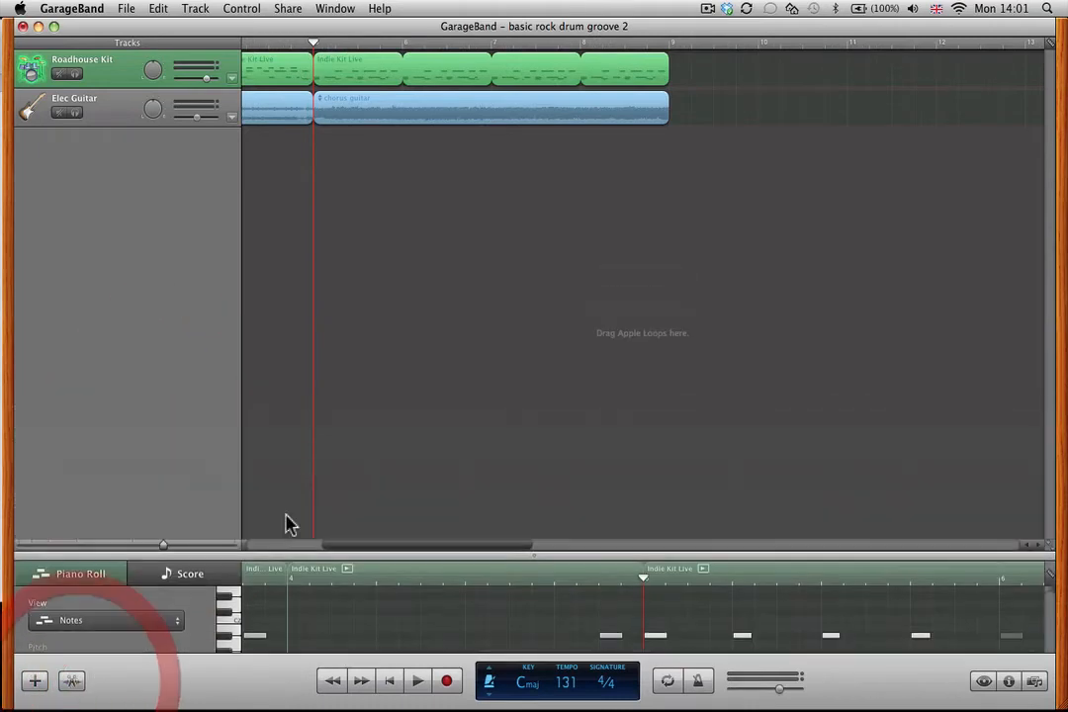
pyautogui.hscroll(-5, 436, 360)
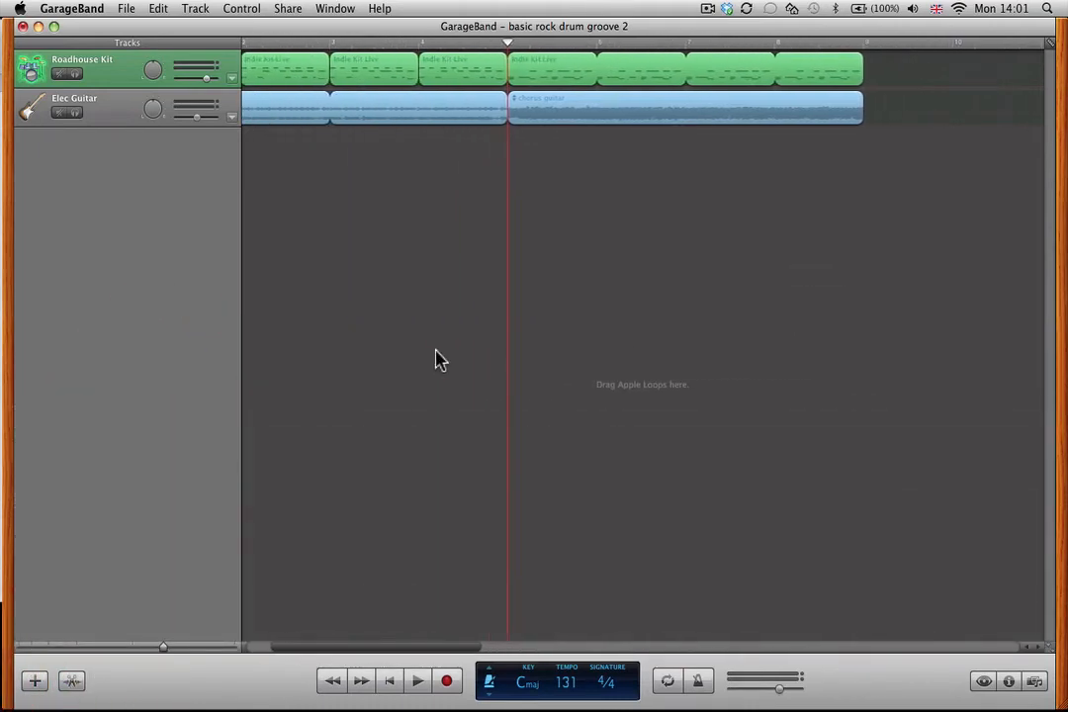
pyautogui.click(539, 79)
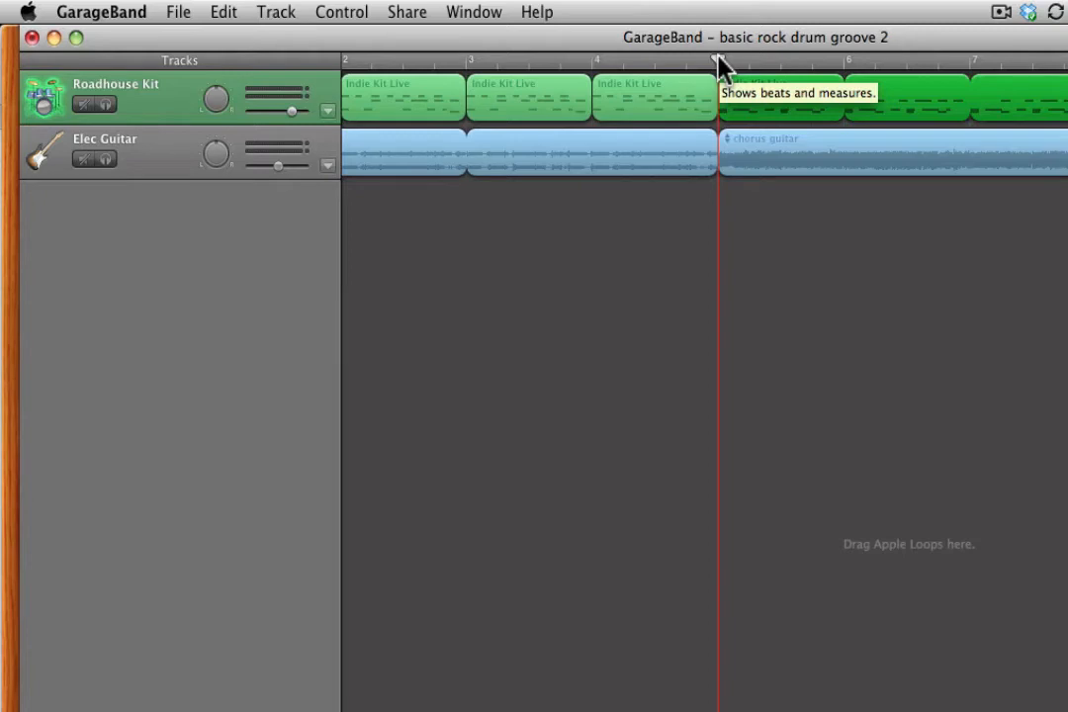
pyautogui.doubleClick(752, 116)
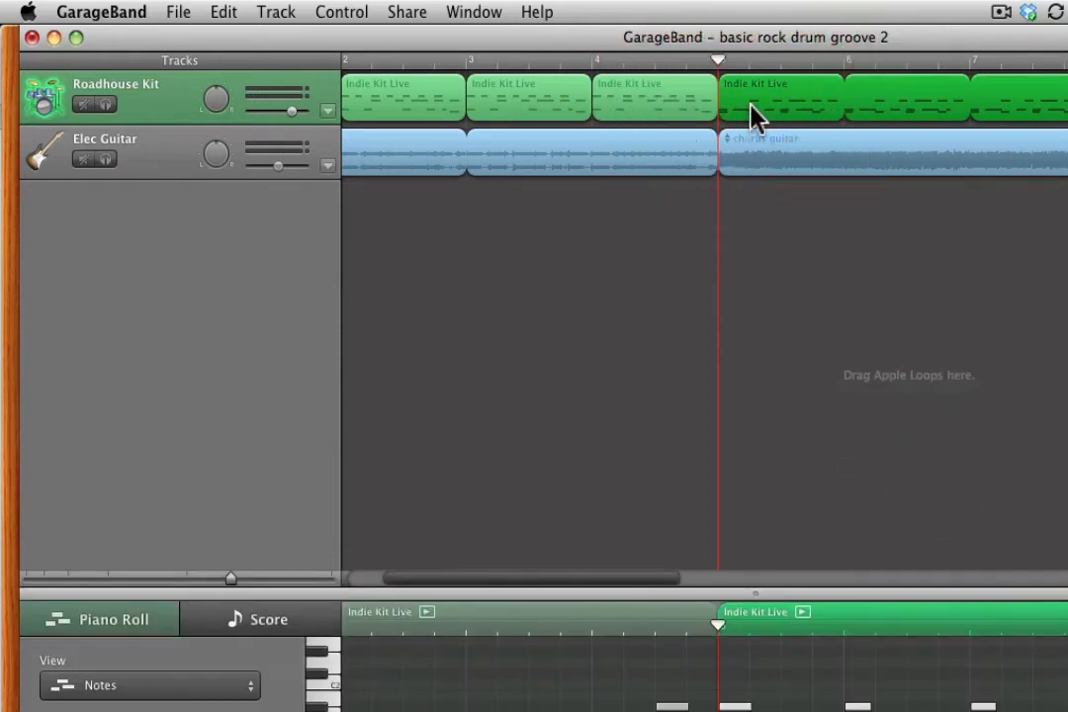
# Try the chorus region's first open hi-hat note at C#2, listen to the looped result and undo the move
pyautogui.click(743, 708)
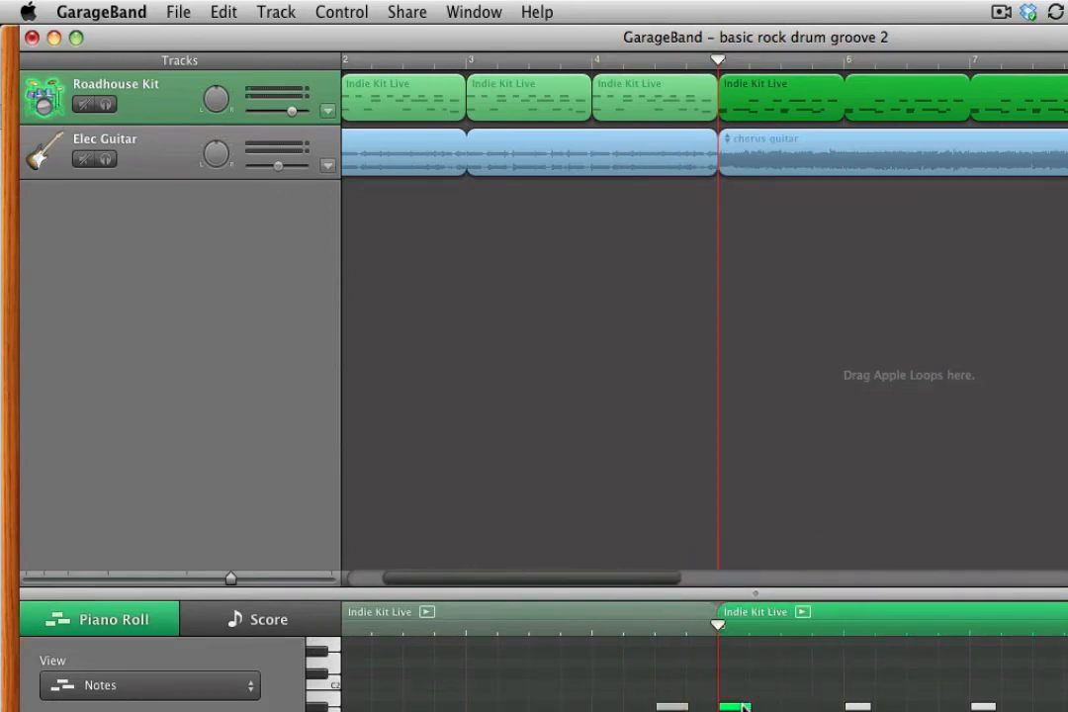
pyautogui.click(744, 707)
pyautogui.moveTo(743, 700); pyautogui.dragTo(743, 673)
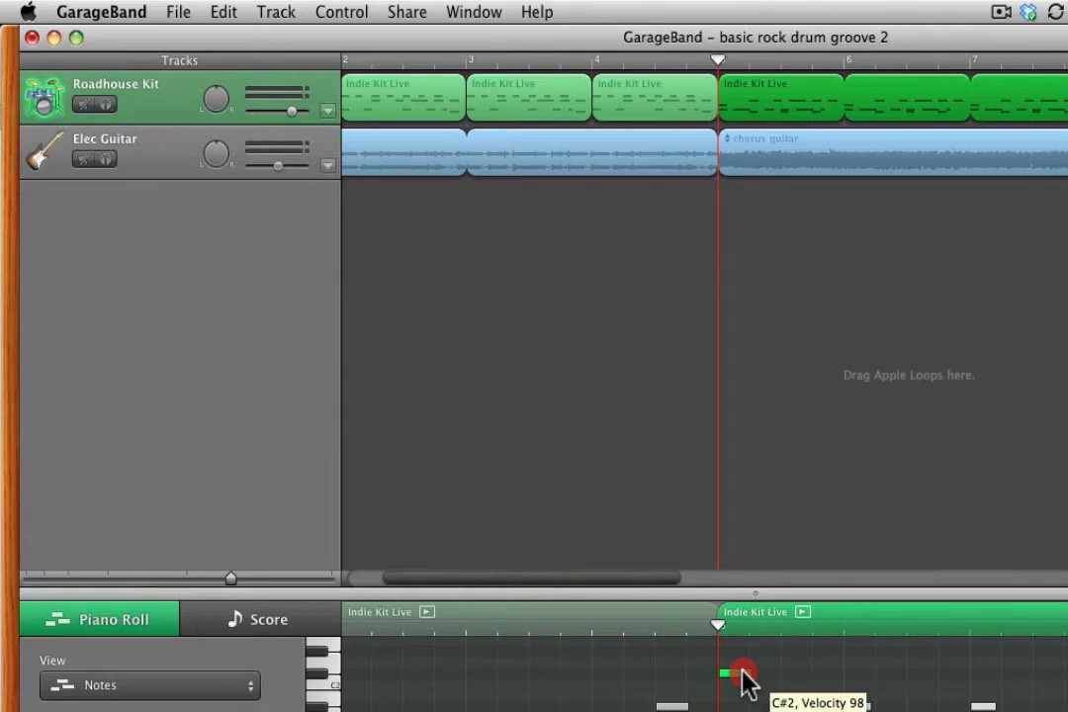
pyautogui.moveTo(743, 678); pyautogui.dragTo(743, 681)
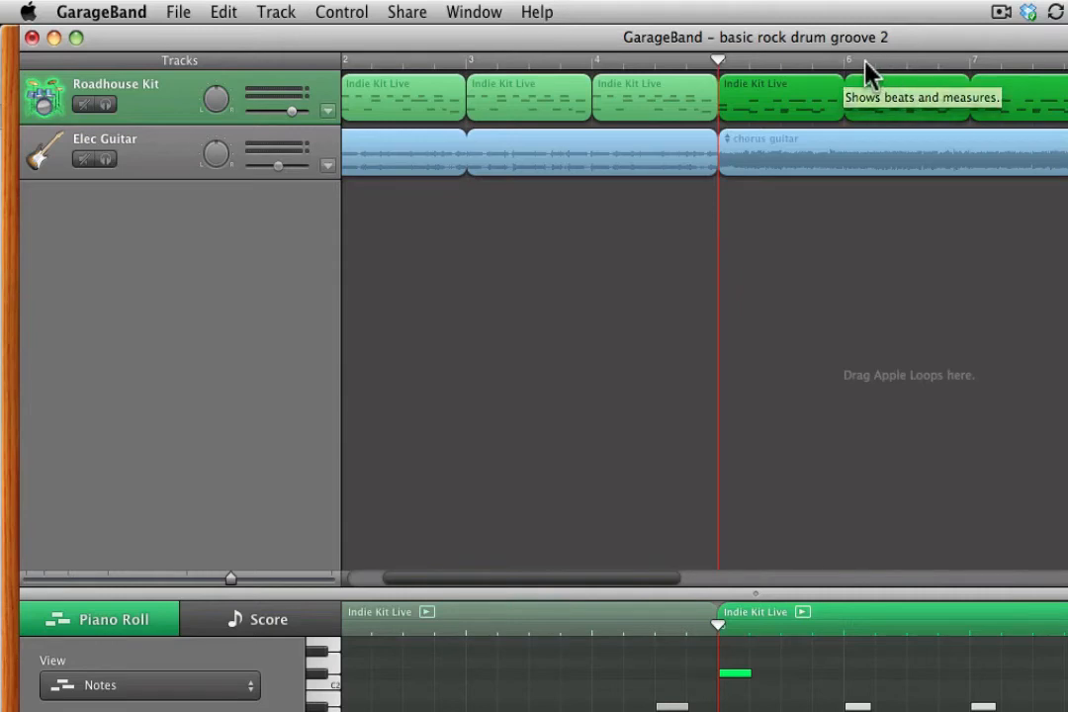
pyautogui.press('space')
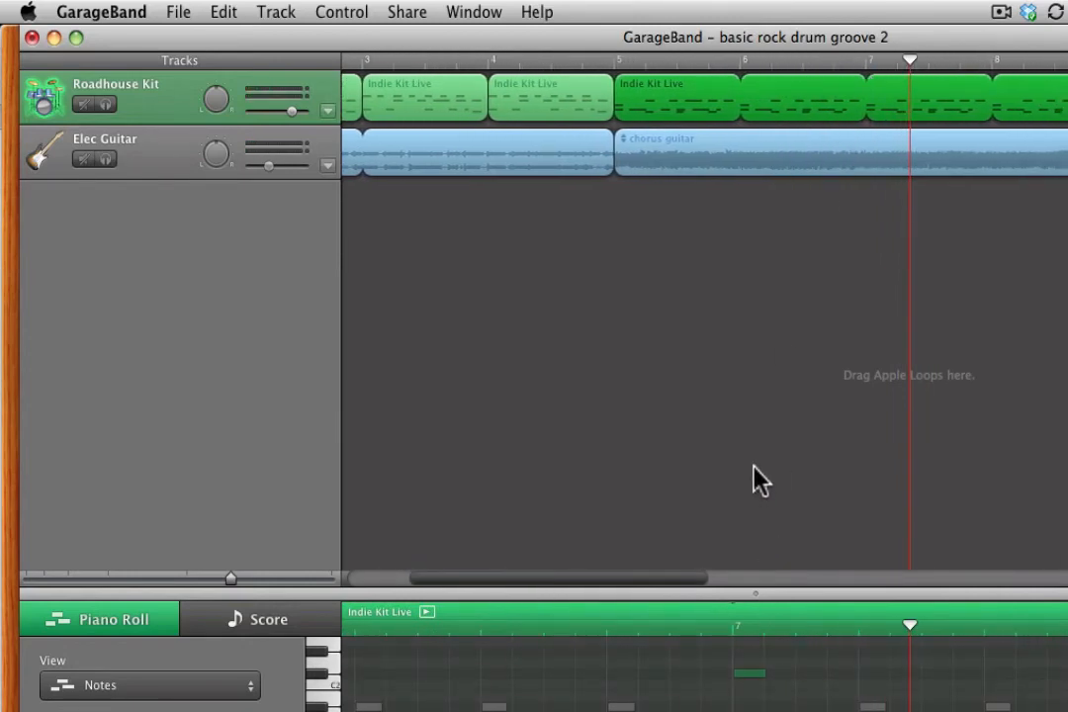
pyautogui.press('super+z')
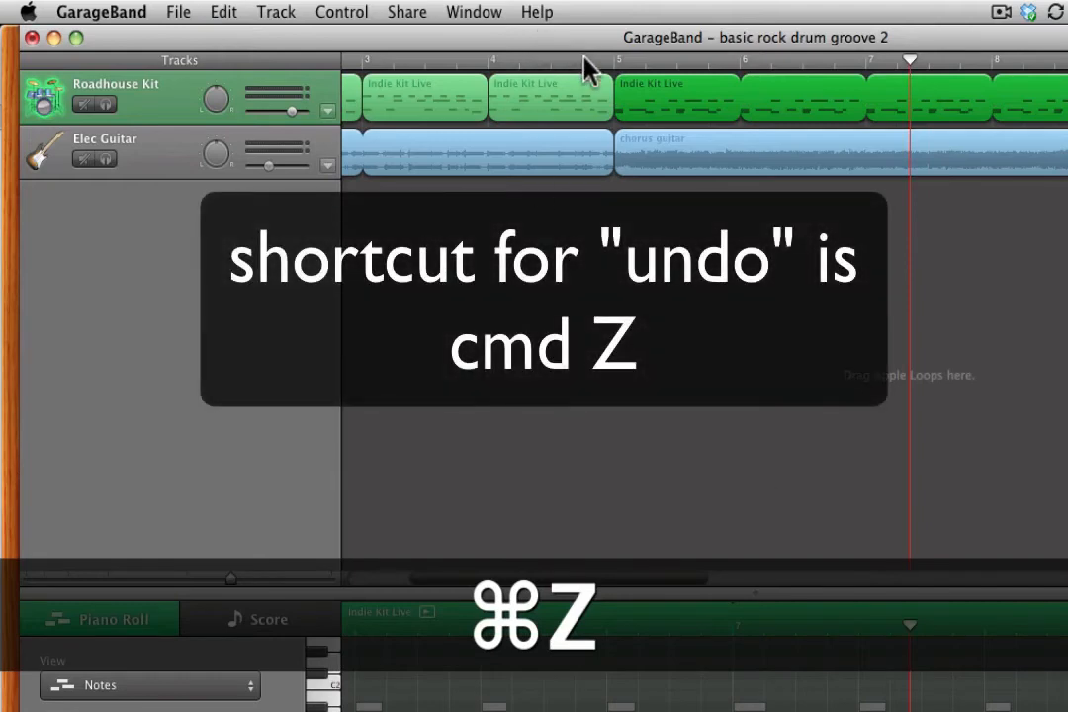
# Split the looped chorus drum region at bar 6, separating its first bar from the remaining repeats
pyautogui.click(614, 61)
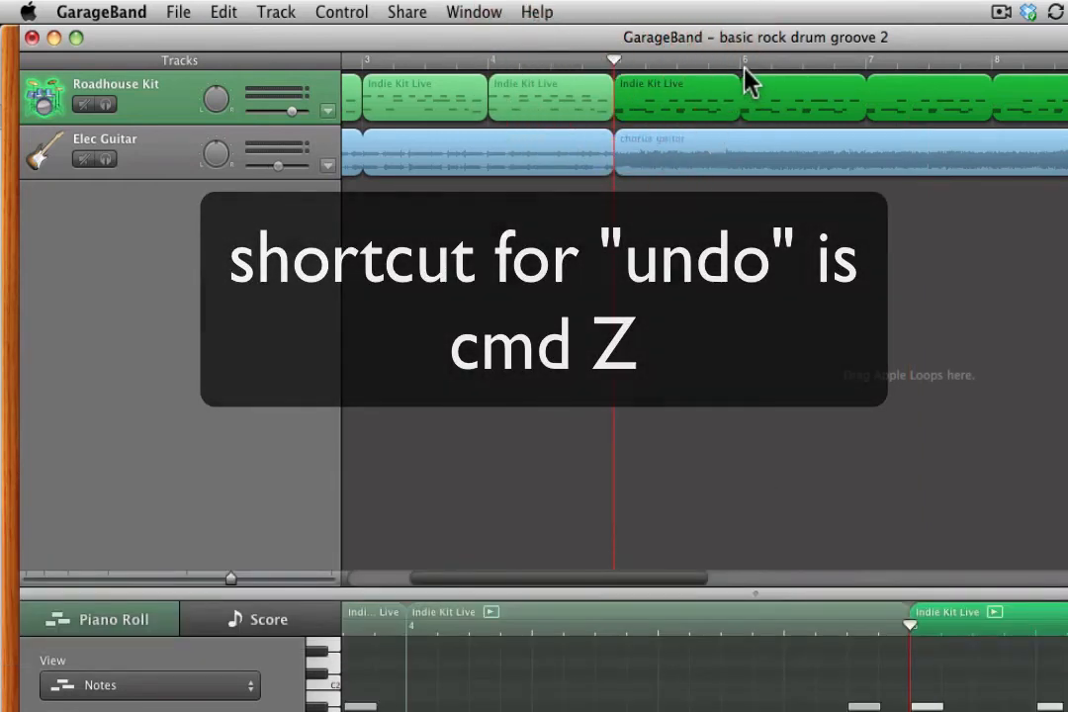
pyautogui.click(741, 79)
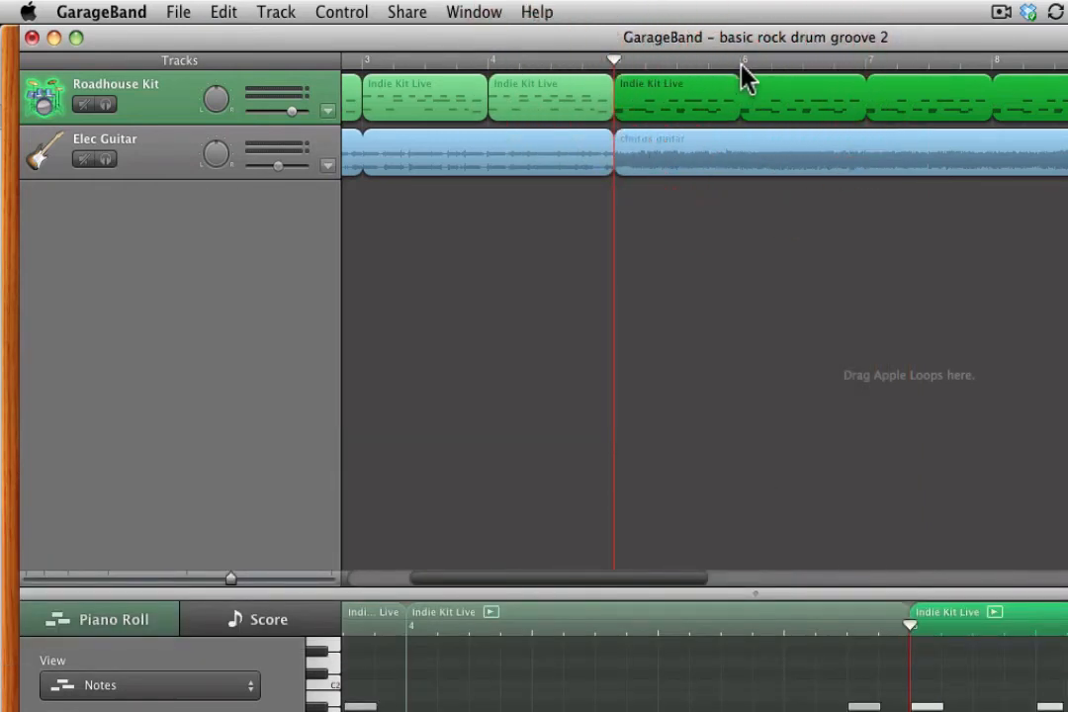
pyautogui.click(742, 62)
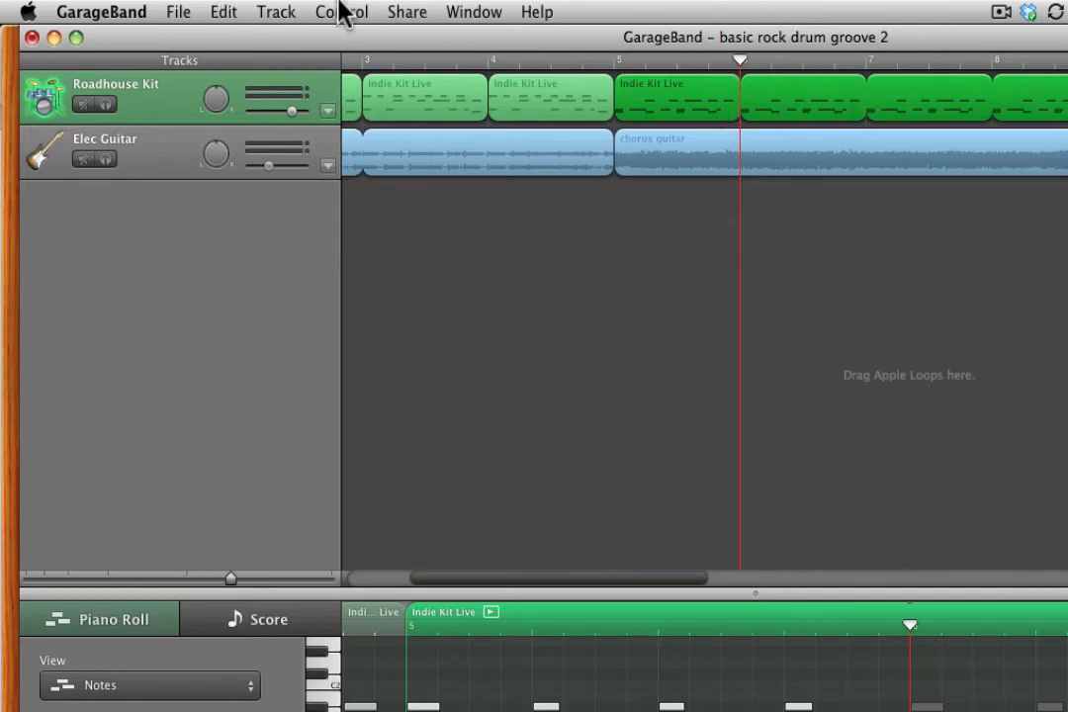
pyautogui.click(221, 14)
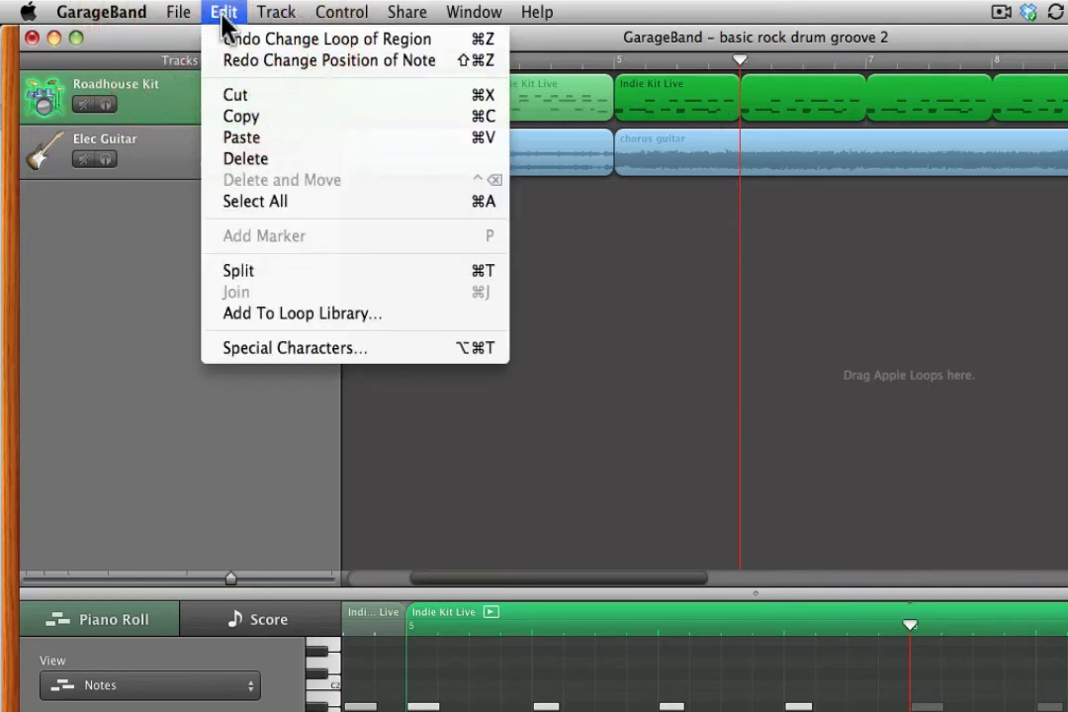
pyautogui.click(293, 270)
pyautogui.click(668, 319)
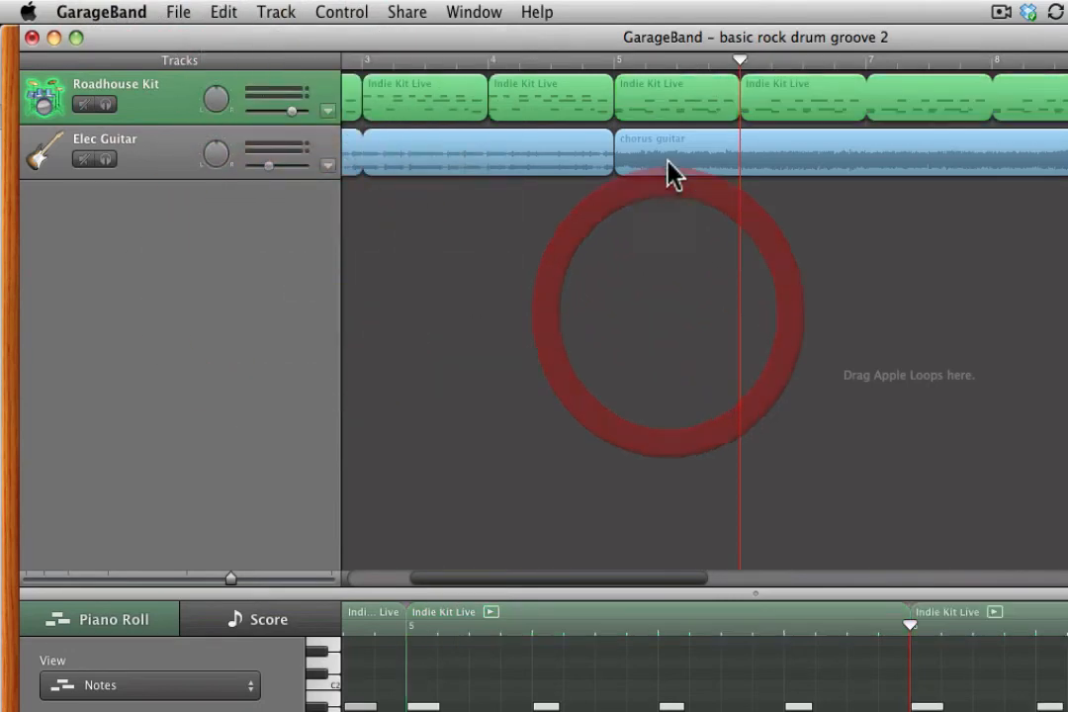
# Move the first open hi-hat note of the separate bar 5 region up to C#2, and play from bar 5
pyautogui.click(666, 103)
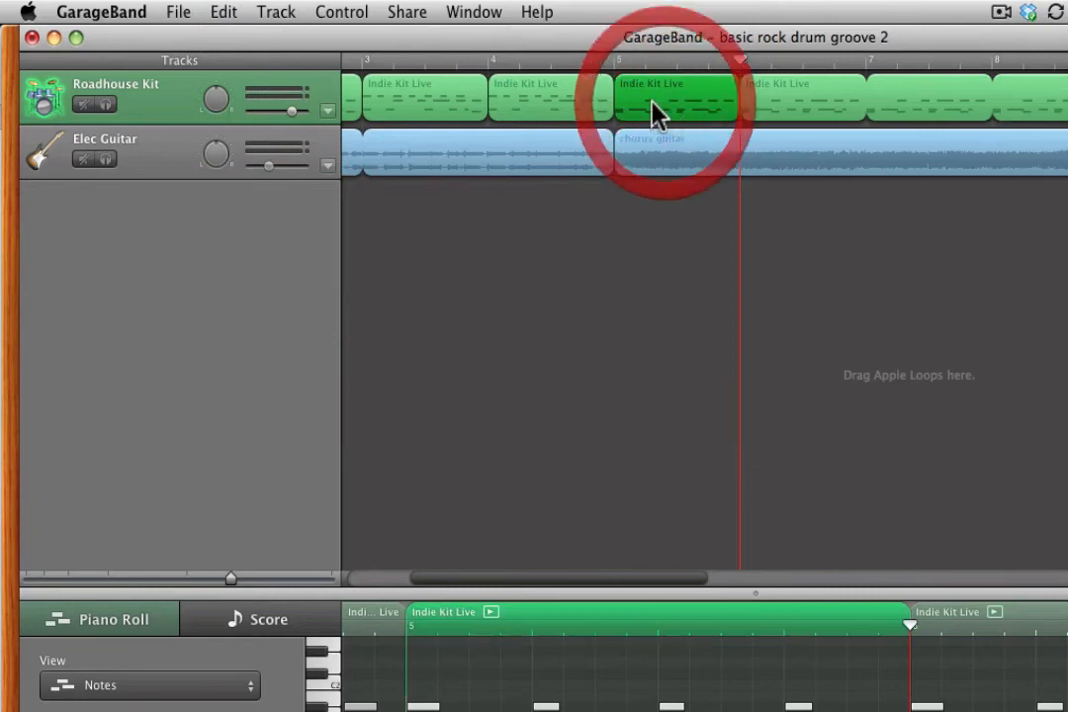
pyautogui.click(613, 62)
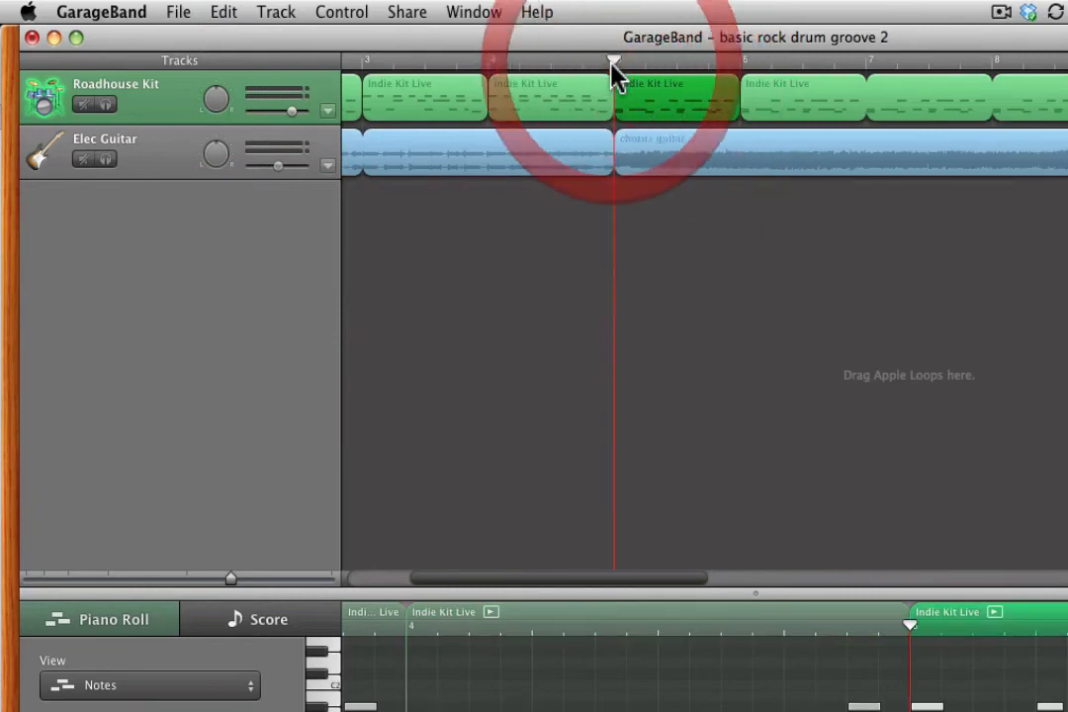
pyautogui.click(935, 706)
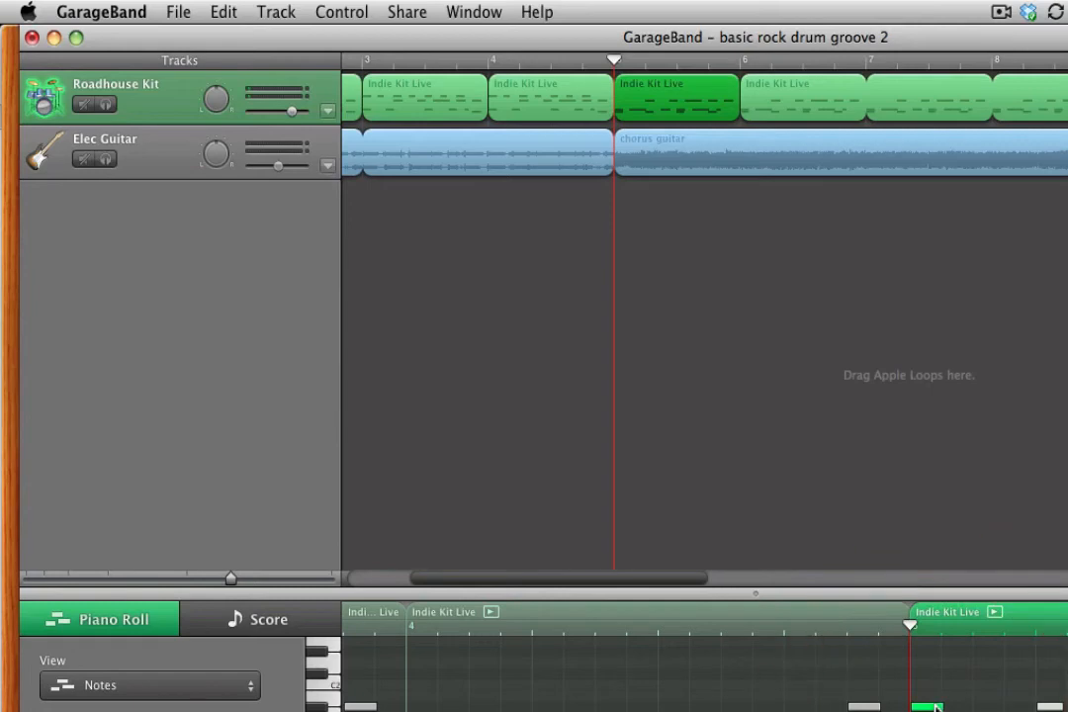
pyautogui.moveTo(934, 706); pyautogui.dragTo(934, 675)
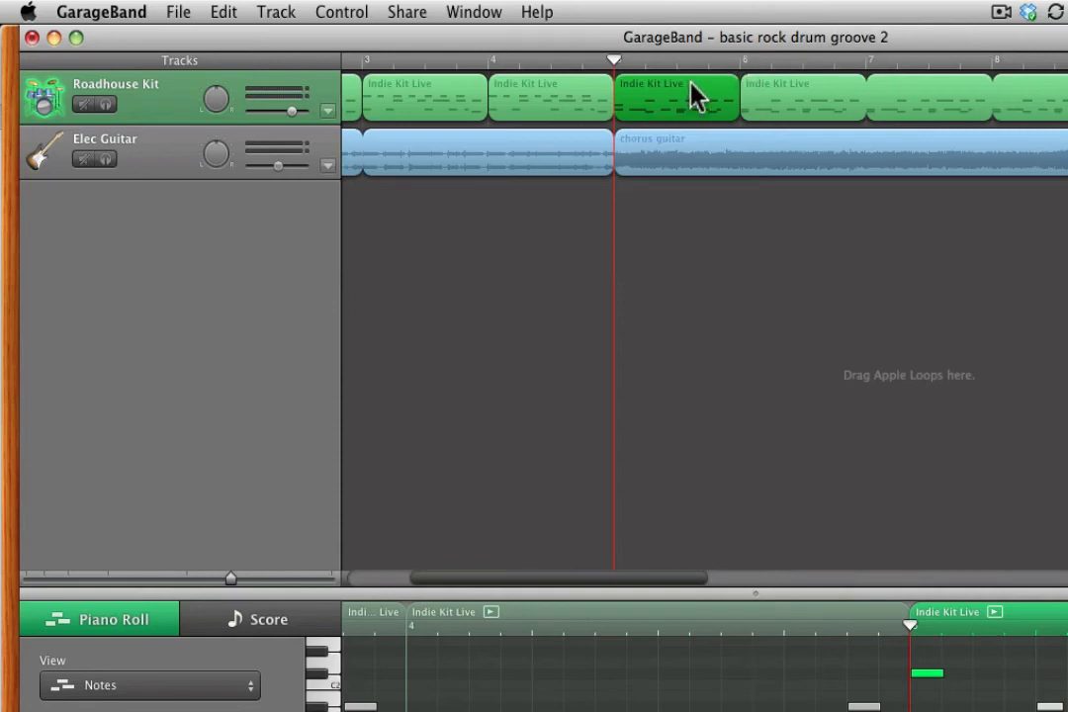
pyautogui.press('space')
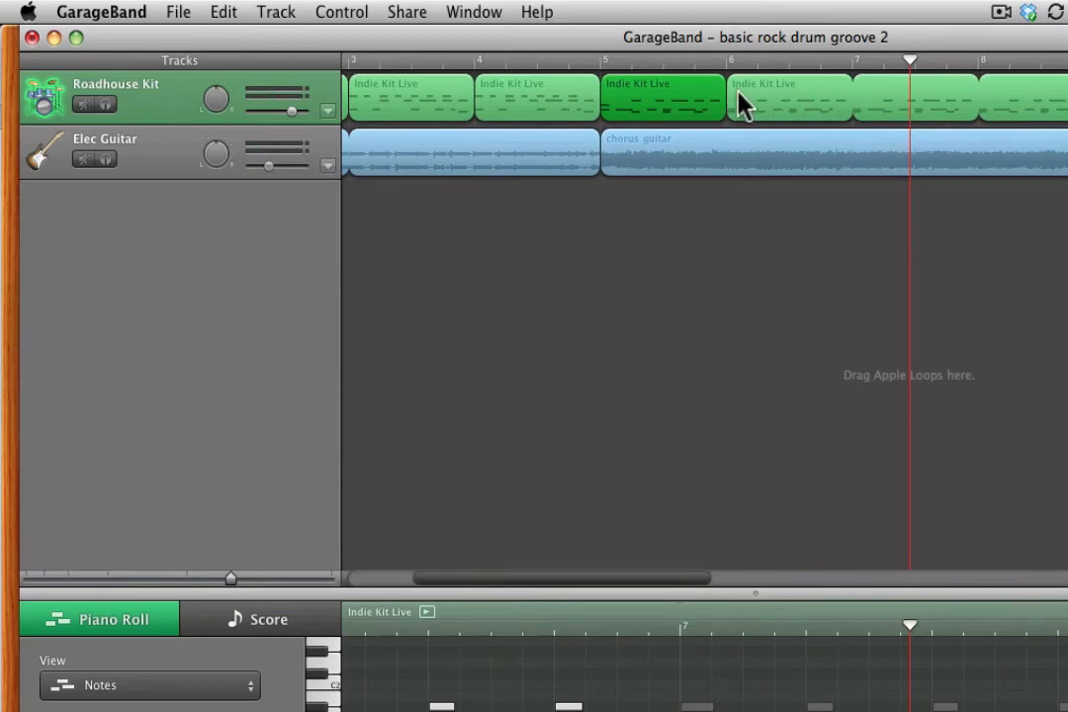
# Join the bar 5 drum region and the looped region starting at bar 6 into one chorus region
pyautogui.press('shift')
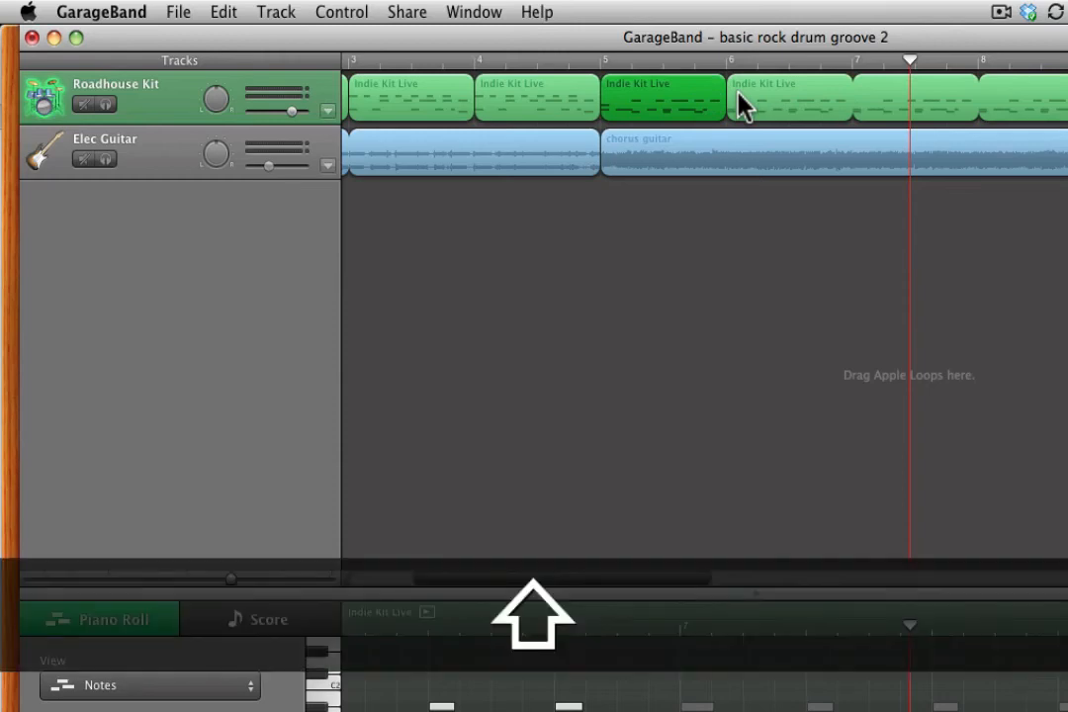
pyautogui.keyDown('shift'); pyautogui.click(744, 104); pyautogui.keyUp('shift')
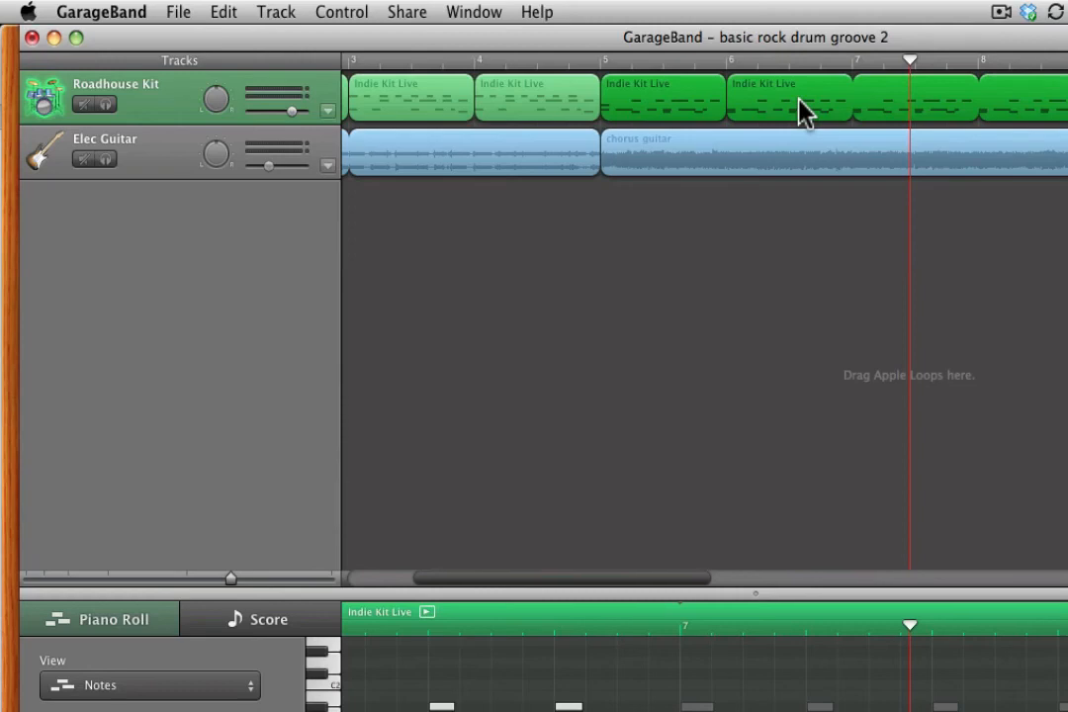
pyautogui.click(224, 12)
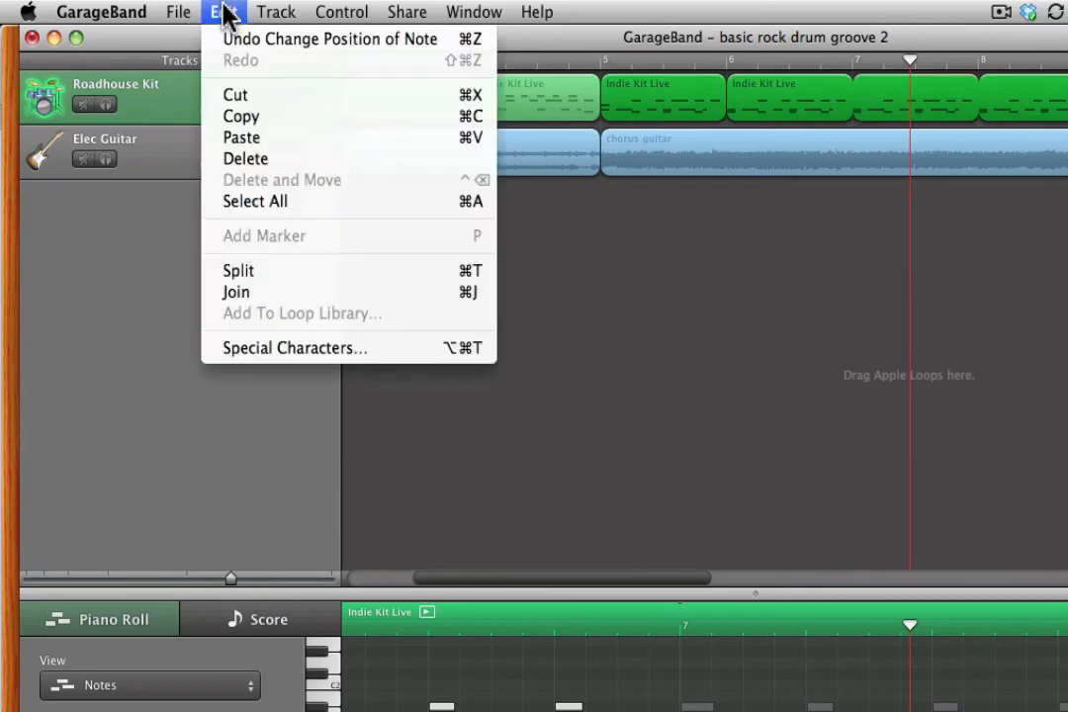
pyautogui.click(257, 293)
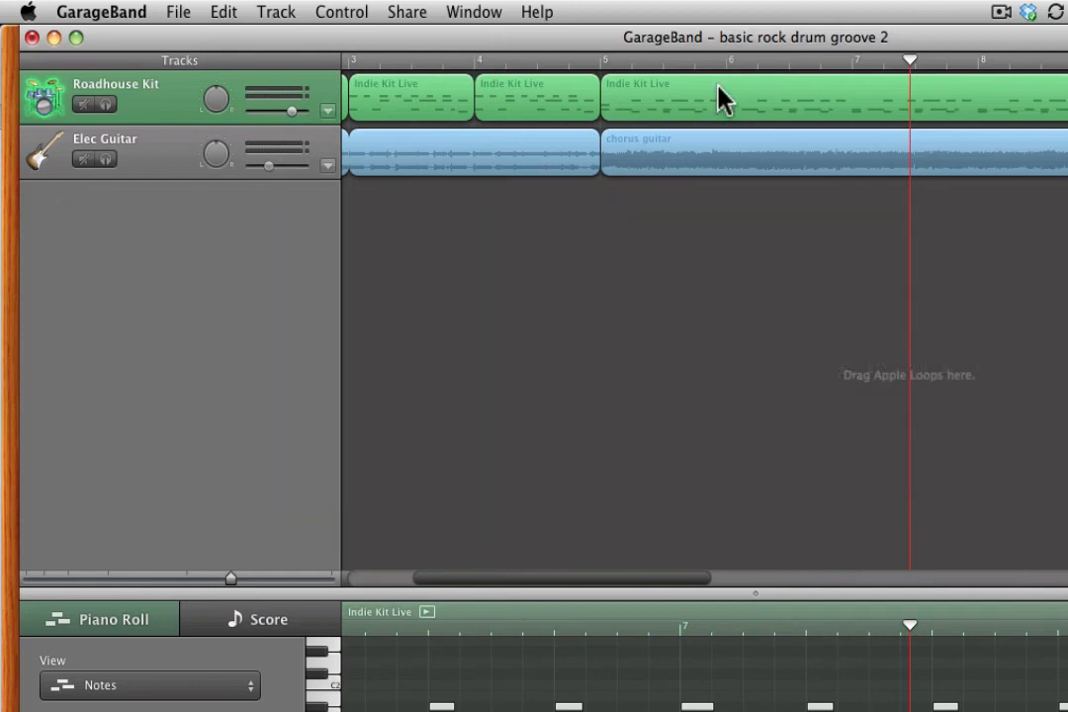
# Rename the joined chorus drum region as "Chorus drum groove"
pyautogui.click(721, 97)
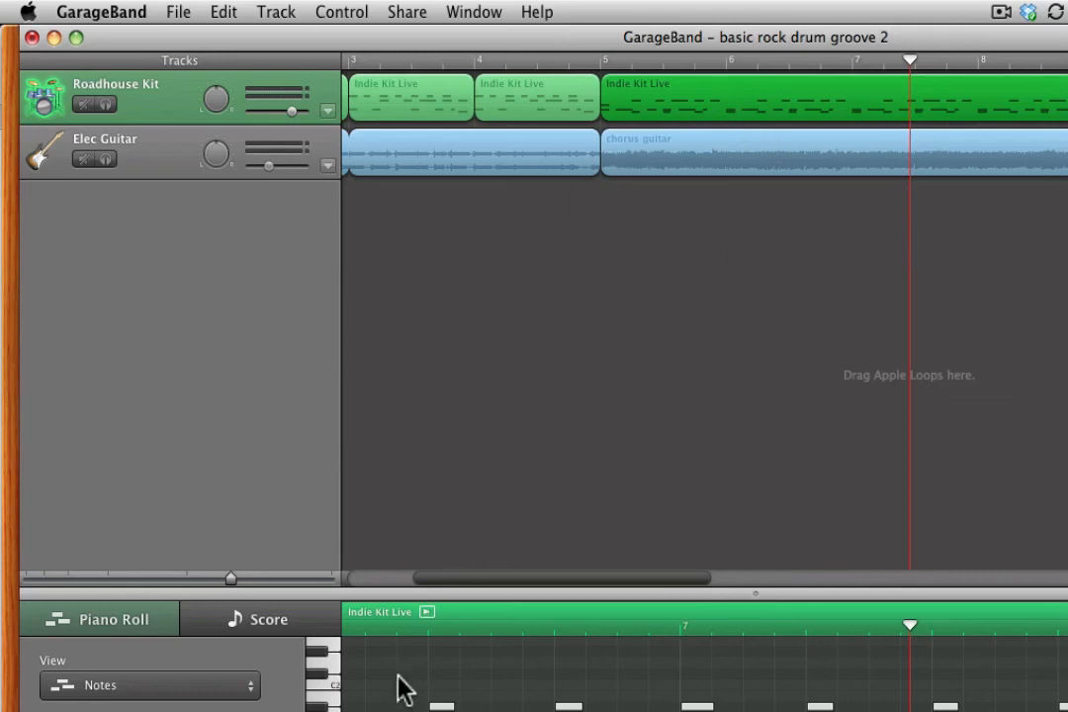
pyautogui.doubleClick(376, 614)
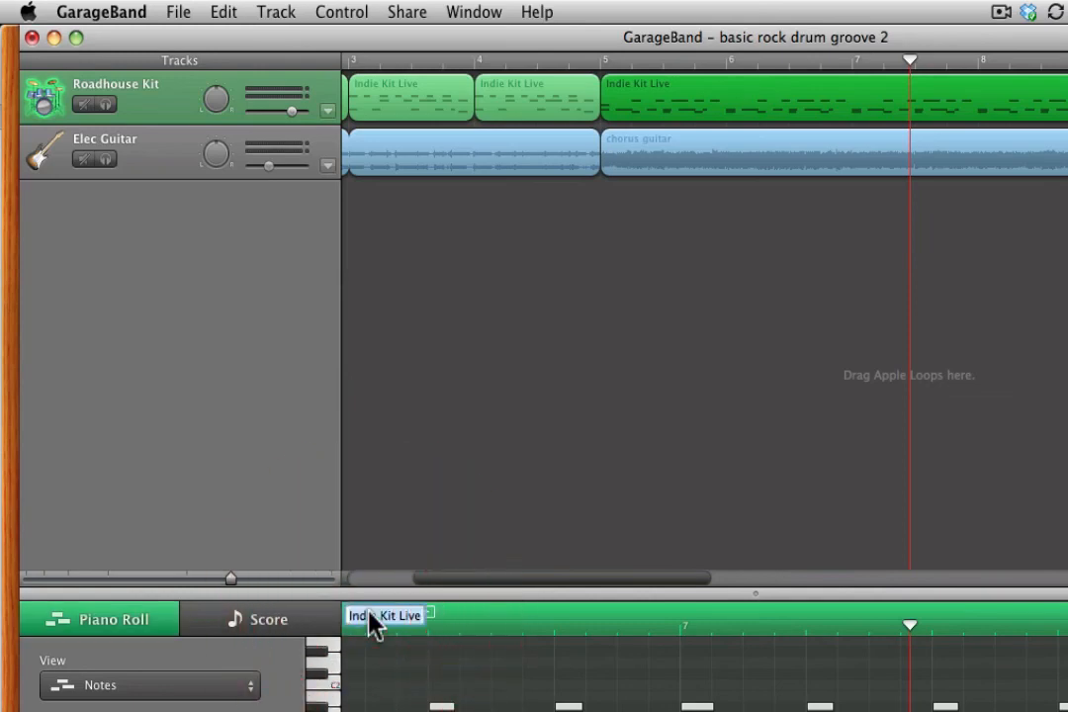
pyautogui.press('shift')
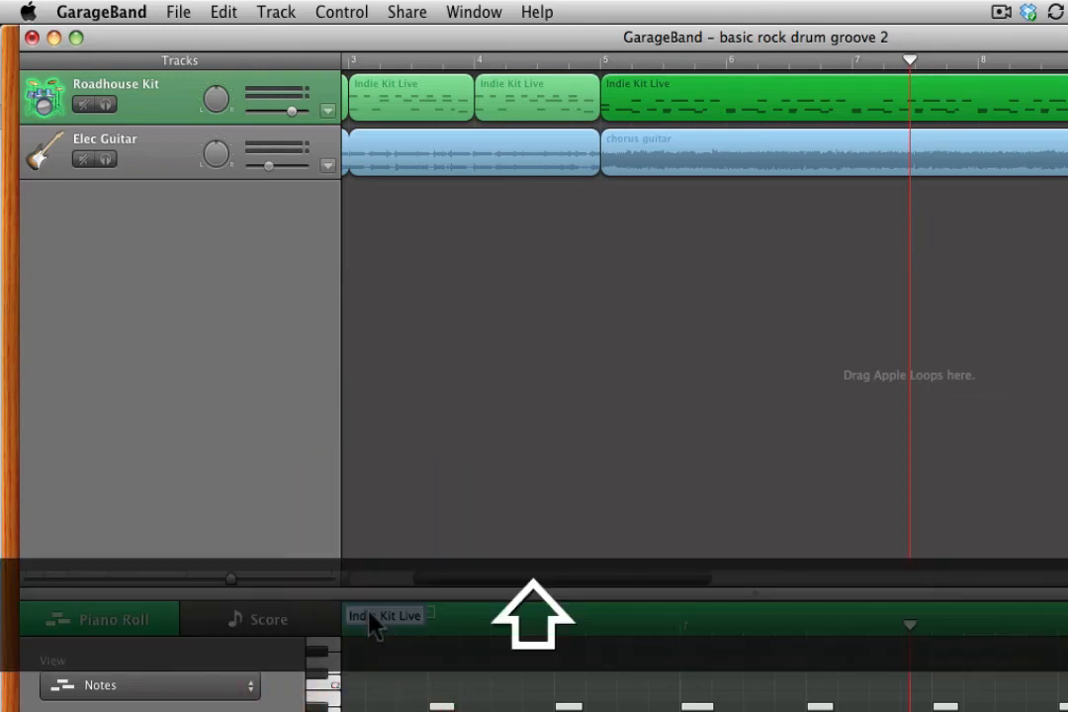
pyautogui.write('Chorus')
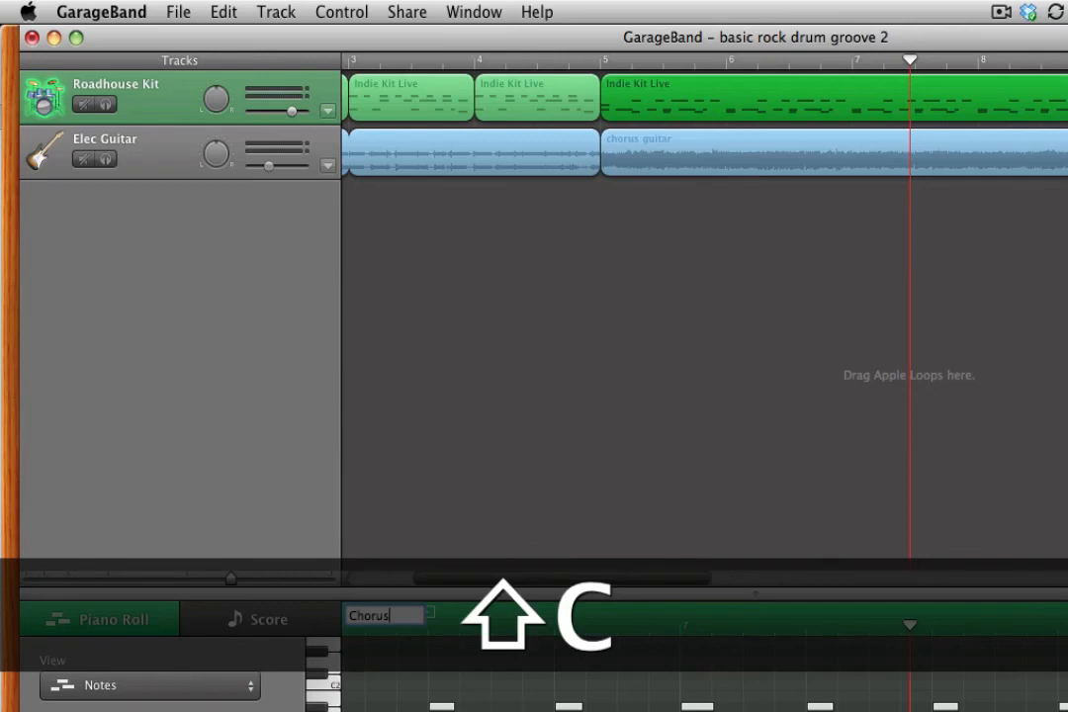
pyautogui.write(' drum ')
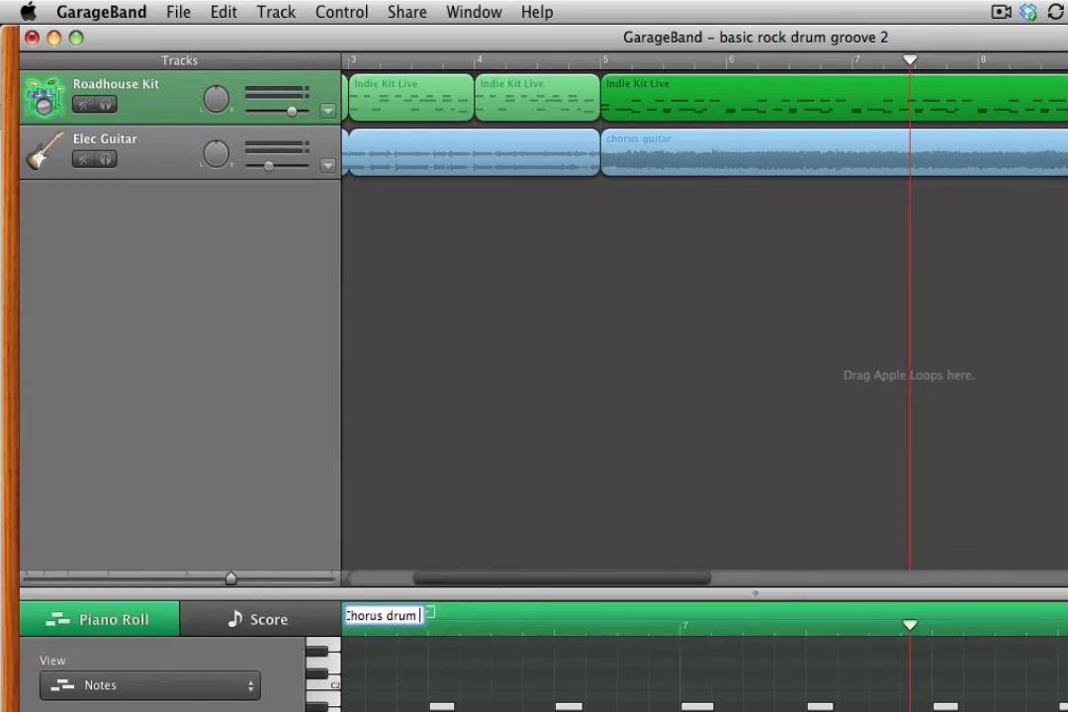
pyautogui.write('groove')
pyautogui.press('Return')
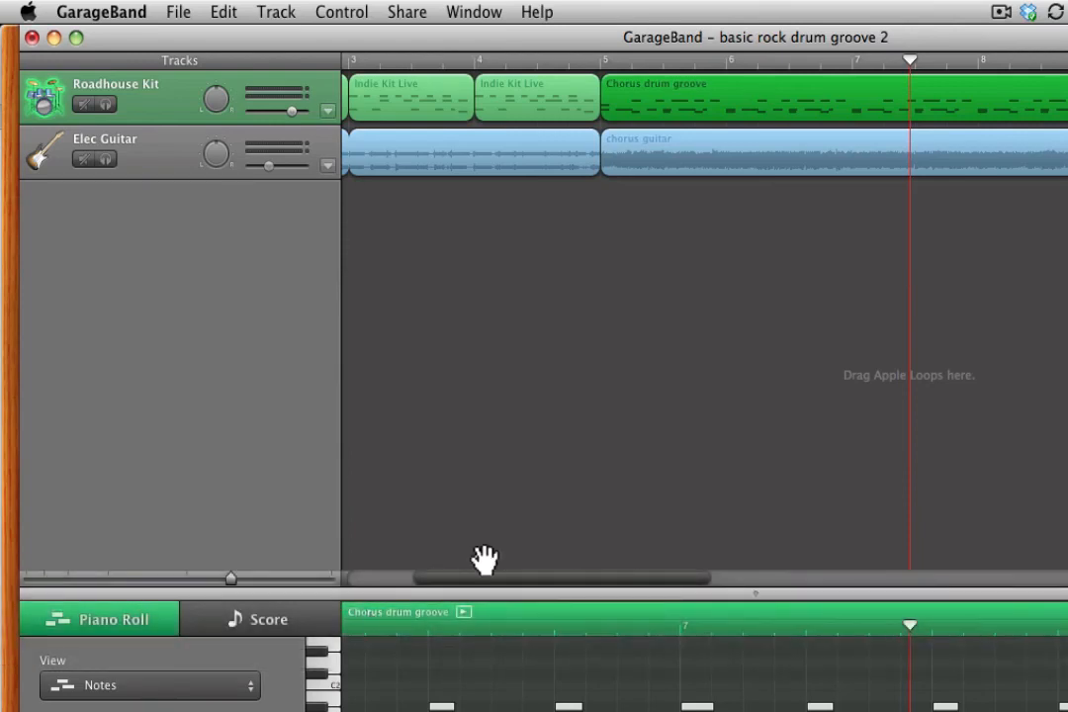
pyautogui.hscroll(-5, 662, 450)
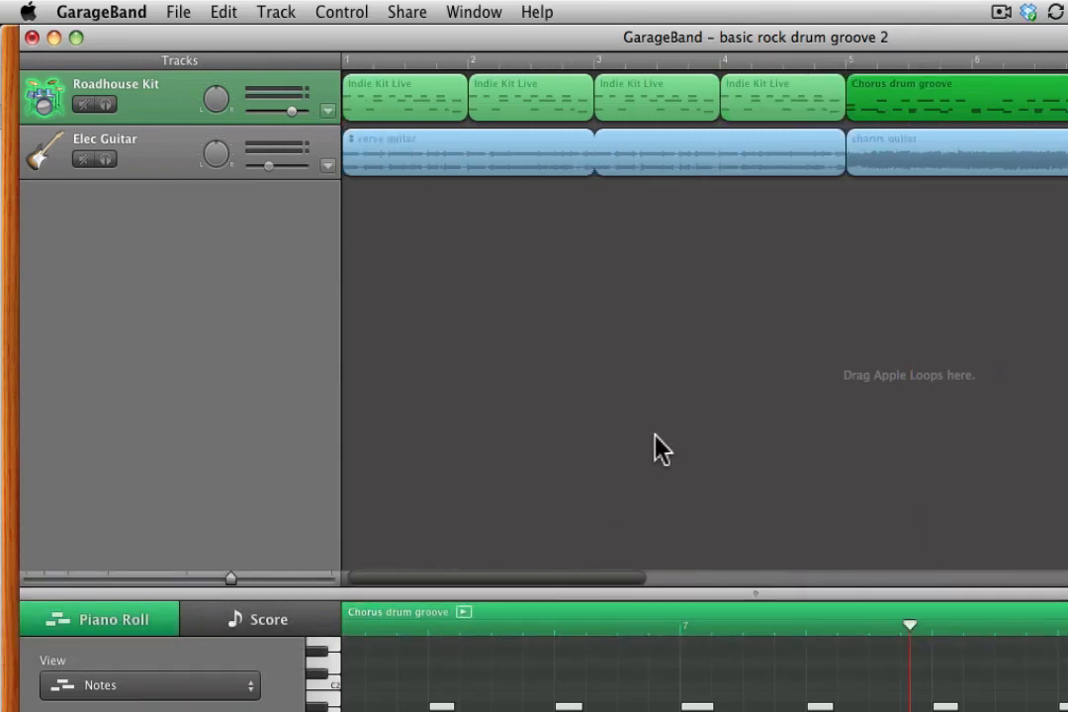